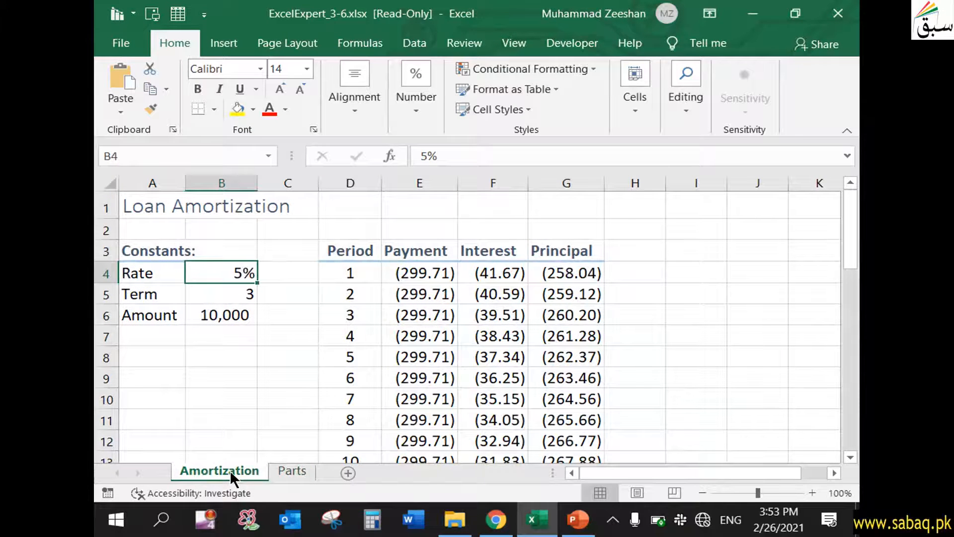
- Read the Task 1 instructions in the PowerPoint slide show, and return to the Excel workbook
{"action": "left_click", "coordinate": [578, 519]}
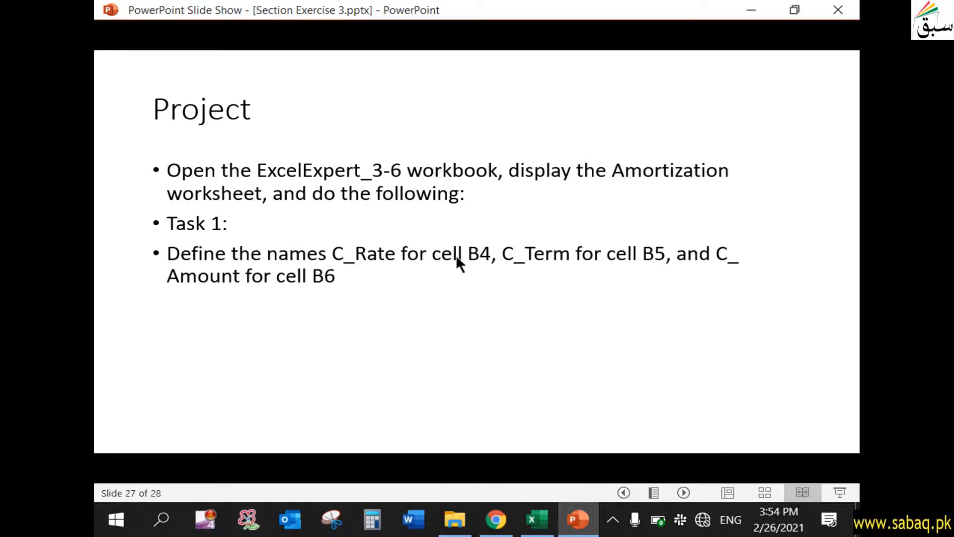
{"action": "left_click", "coordinate": [578, 520]}
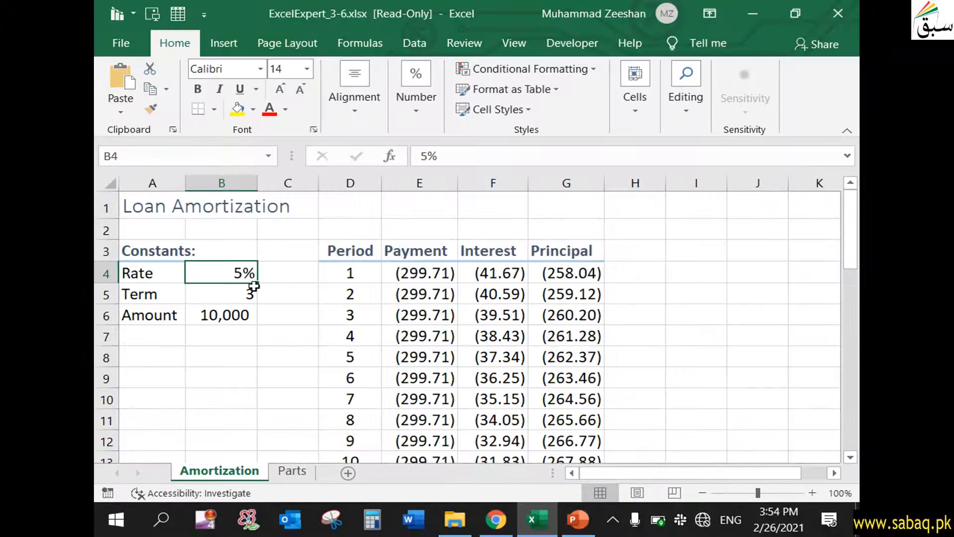
{"action": "left_click", "coordinate": [129, 157]}
{"action": "left_click", "coordinate": [214, 394]}
- Define the name C_Rate for cell B4 with its scope limited to the Amortization worksheet
{"action": "left_click", "coordinate": [225, 276]}
{"action": "left_click", "coordinate": [362, 43]}
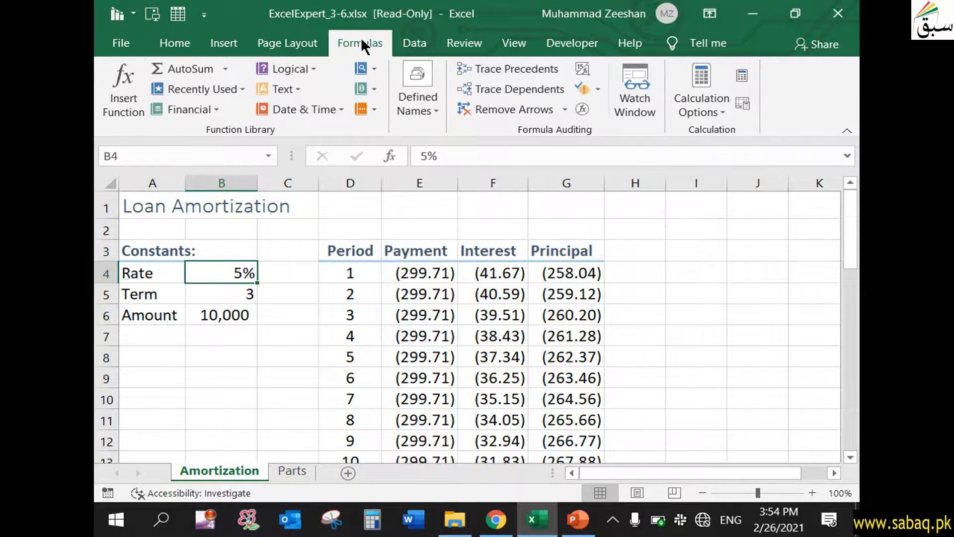
{"action": "left_click", "coordinate": [419, 101]}
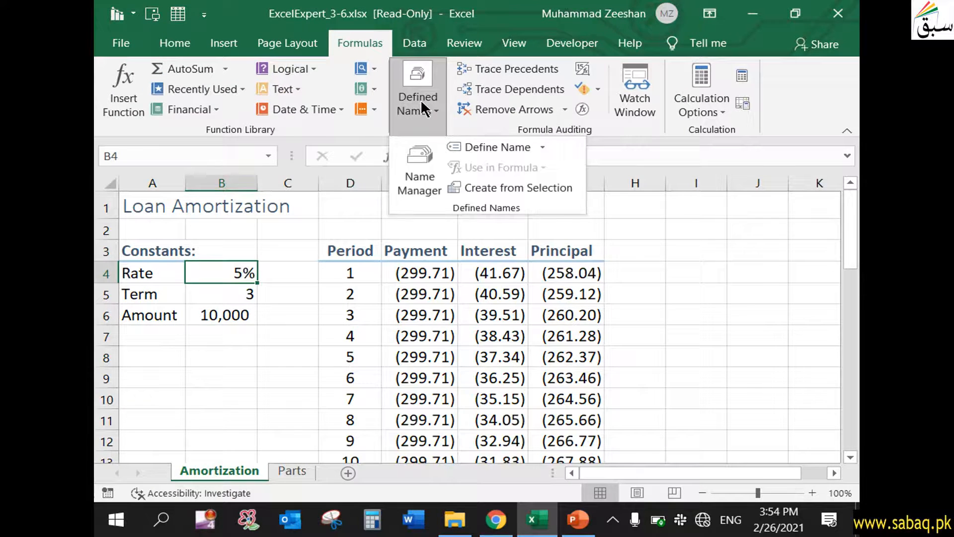
{"action": "left_click", "coordinate": [509, 142]}
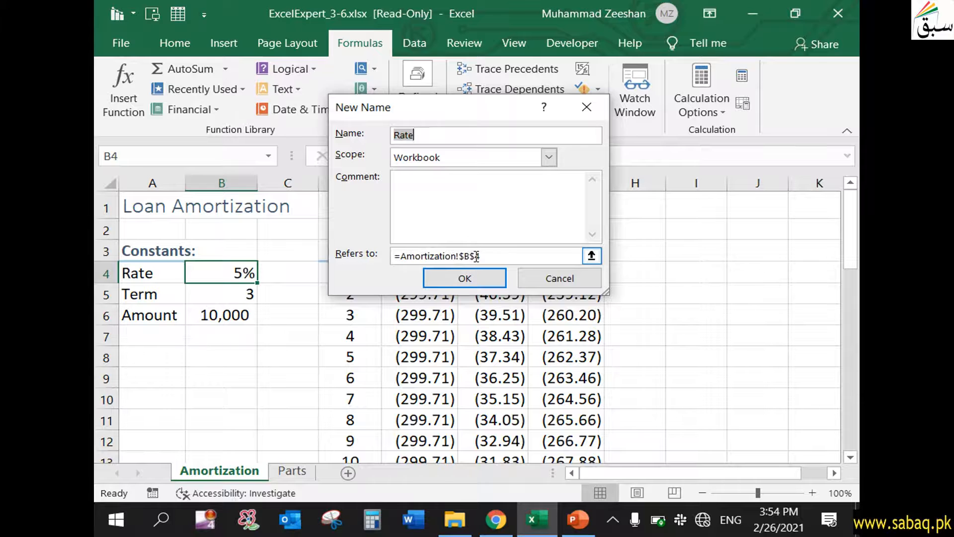
{"action": "left_click", "coordinate": [588, 522]}
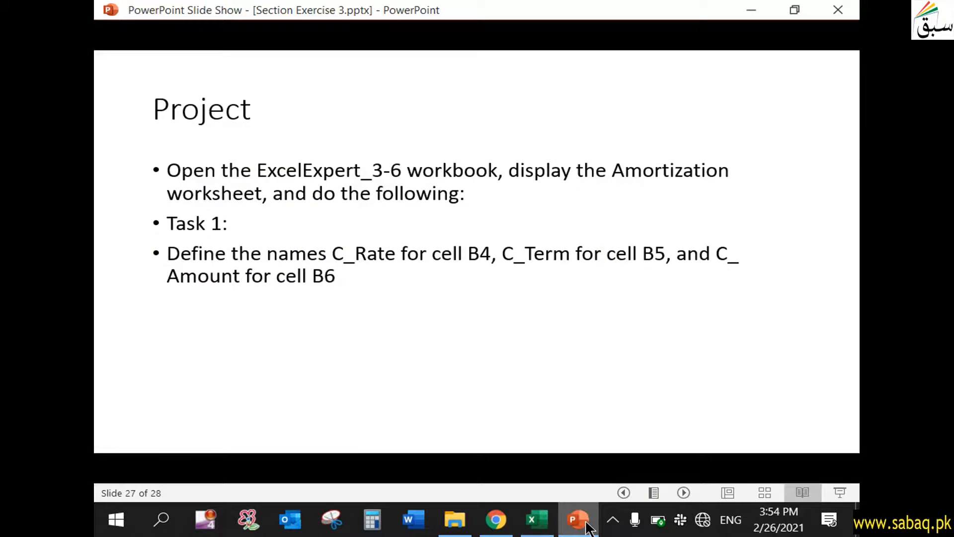
{"action": "left_click", "coordinate": [586, 522]}
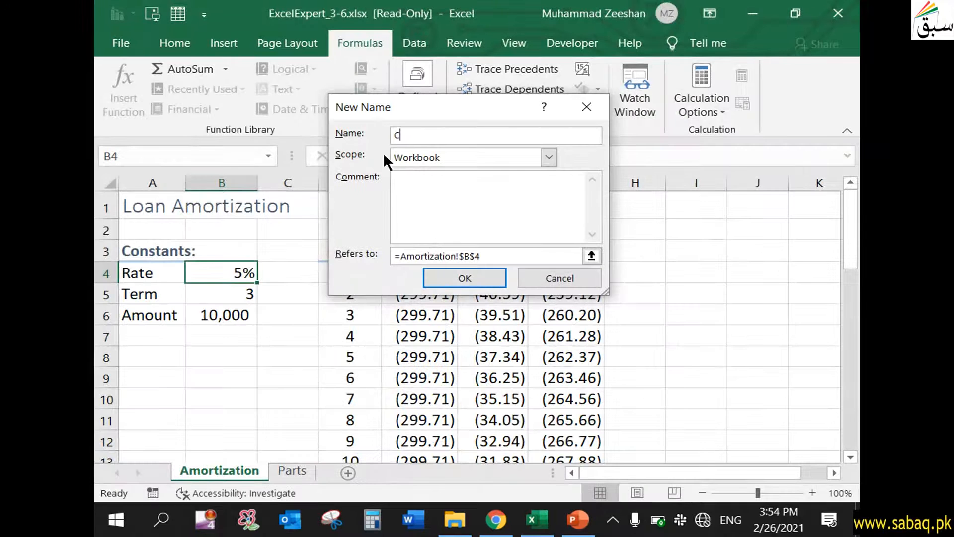
{"action": "type", "text": "C_Rate"}
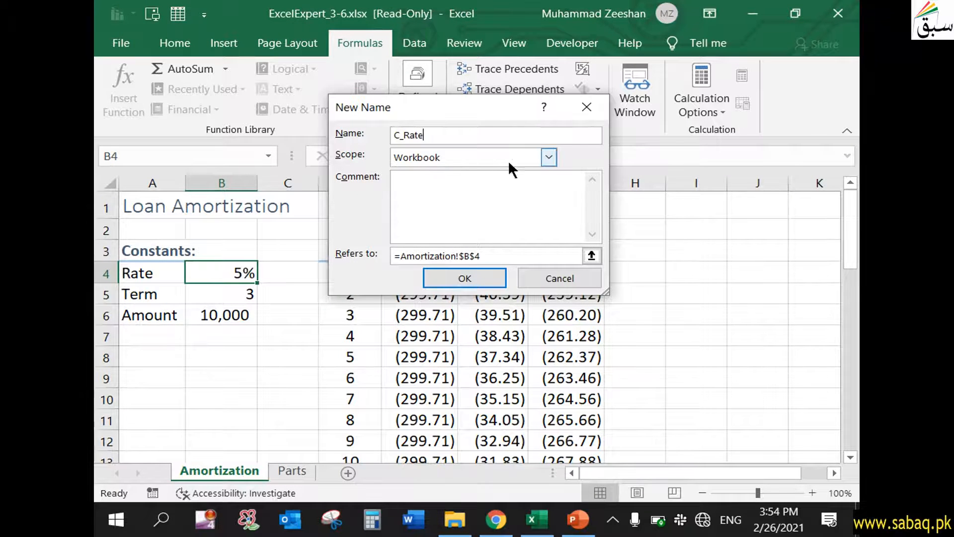
{"action": "left_click", "coordinate": [548, 156]}
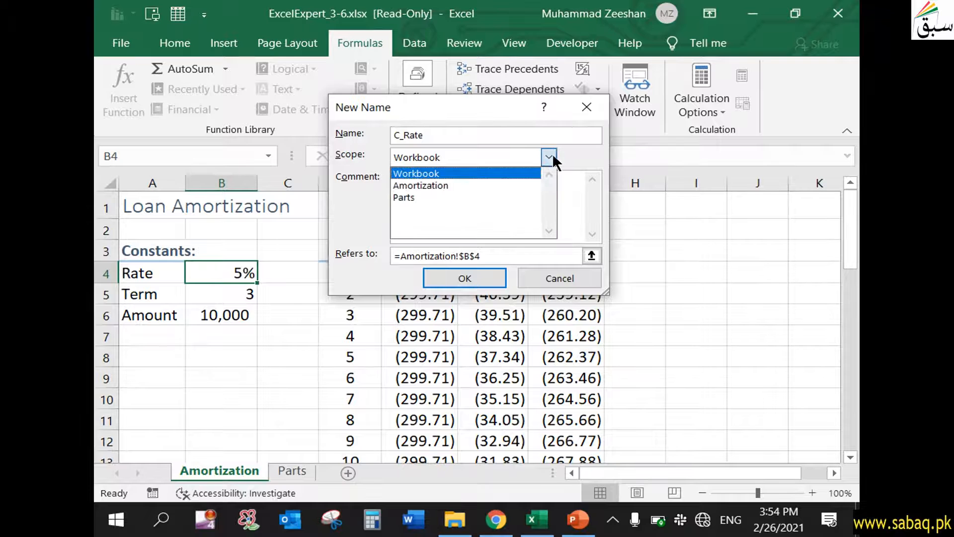
{"action": "left_click", "coordinate": [492, 185]}
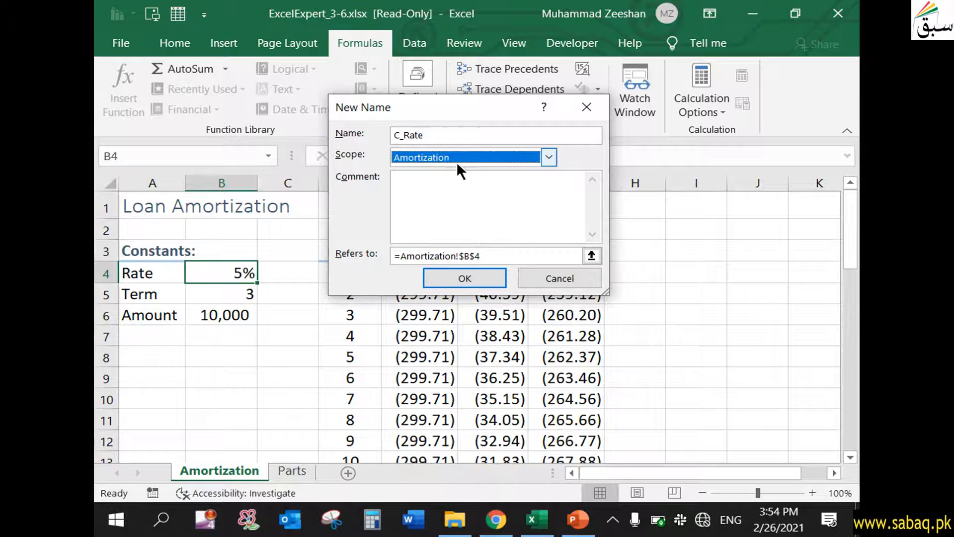
{"action": "left_click", "coordinate": [469, 276]}
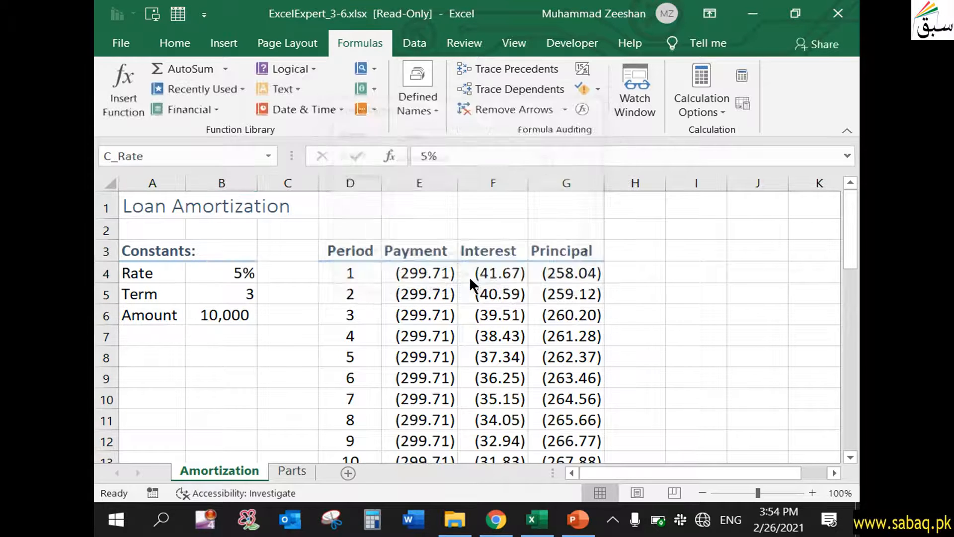
{"action": "left_click", "coordinate": [219, 271]}
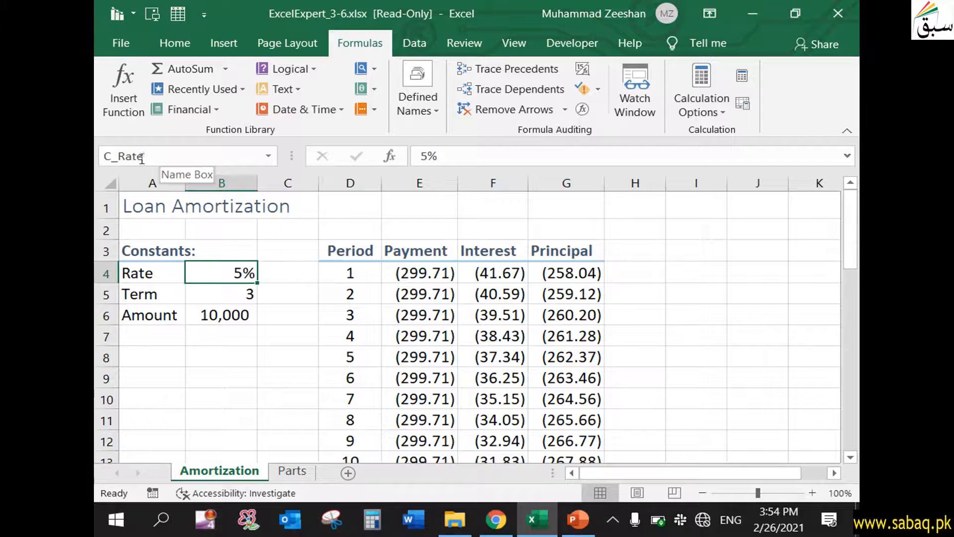
- Check the next required name in the PowerPoint slide, and define C_Term for cell B5 in Excel with the Amortization scope
{"action": "left_click", "coordinate": [578, 519]}
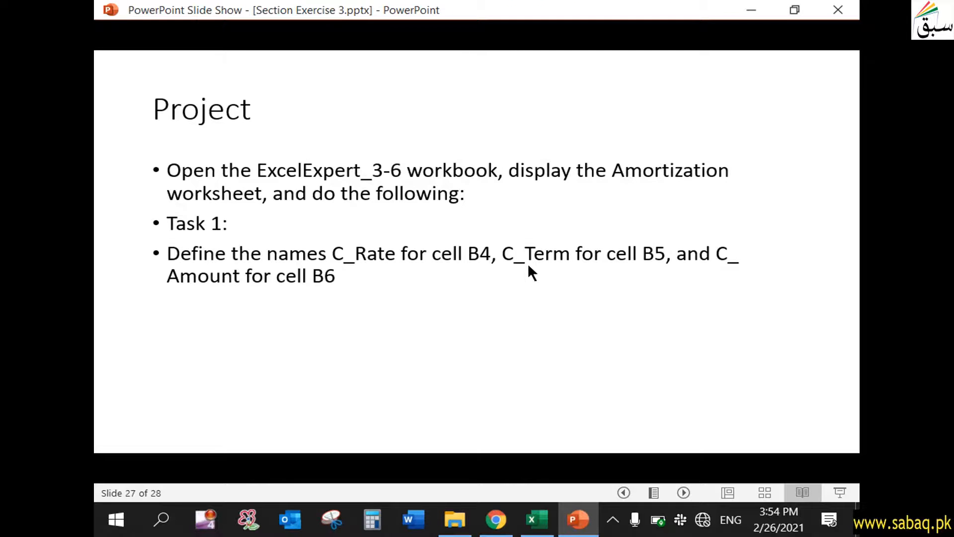
{"action": "left_click", "coordinate": [536, 520]}
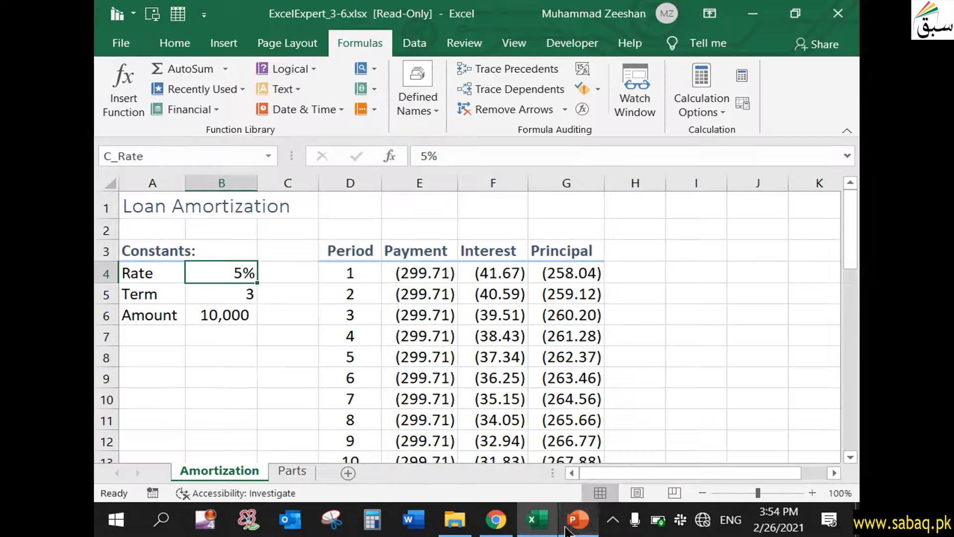
{"action": "left_click", "coordinate": [228, 297]}
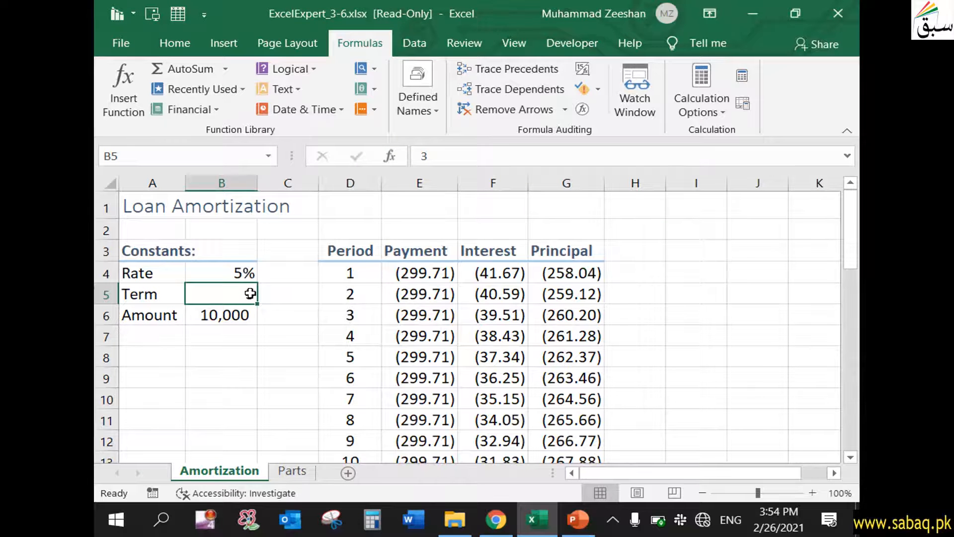
{"action": "left_click", "coordinate": [418, 101]}
{"action": "left_click", "coordinate": [492, 146]}
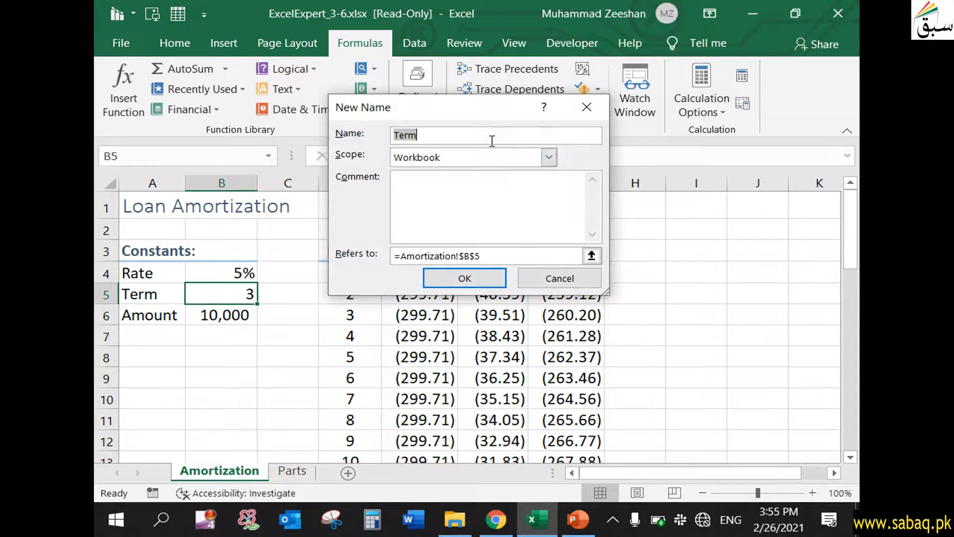
{"action": "left_click", "coordinate": [578, 520]}
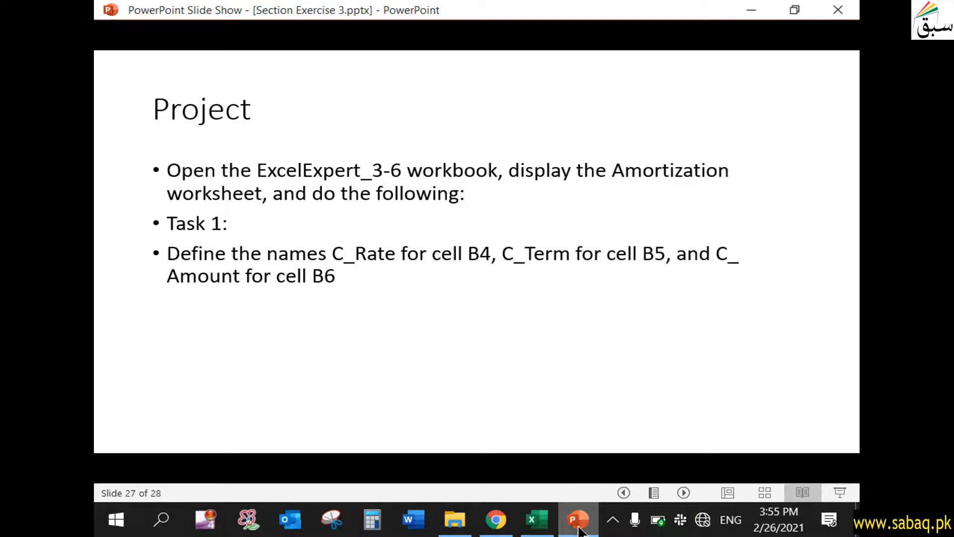
{"action": "left_click", "coordinate": [579, 528]}
{"action": "type", "text": "C_Term"}
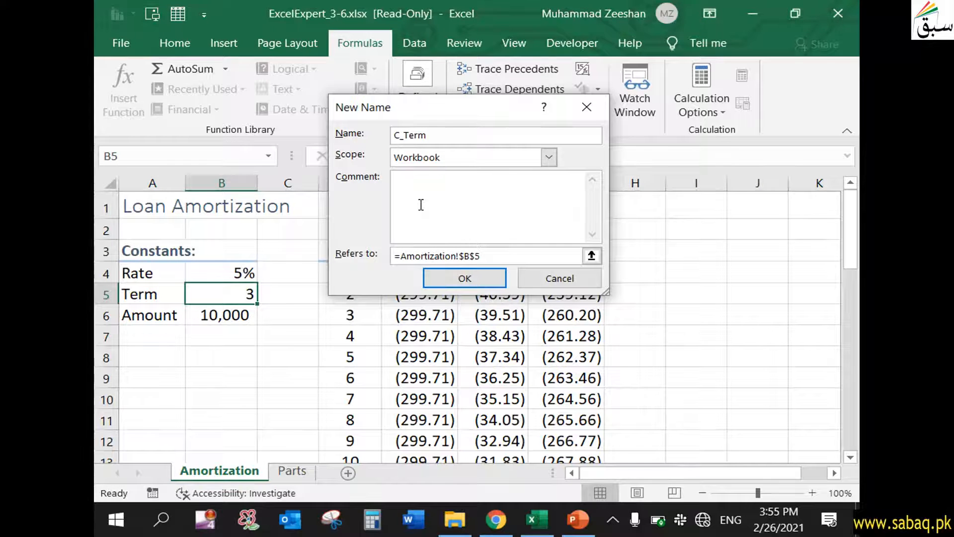
{"action": "left_click", "coordinate": [549, 157]}
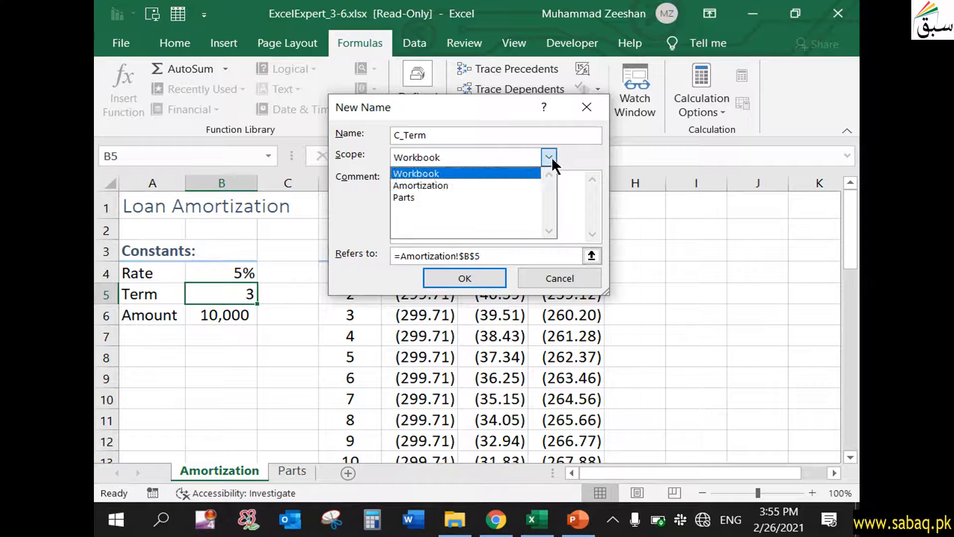
{"action": "left_click", "coordinate": [513, 186]}
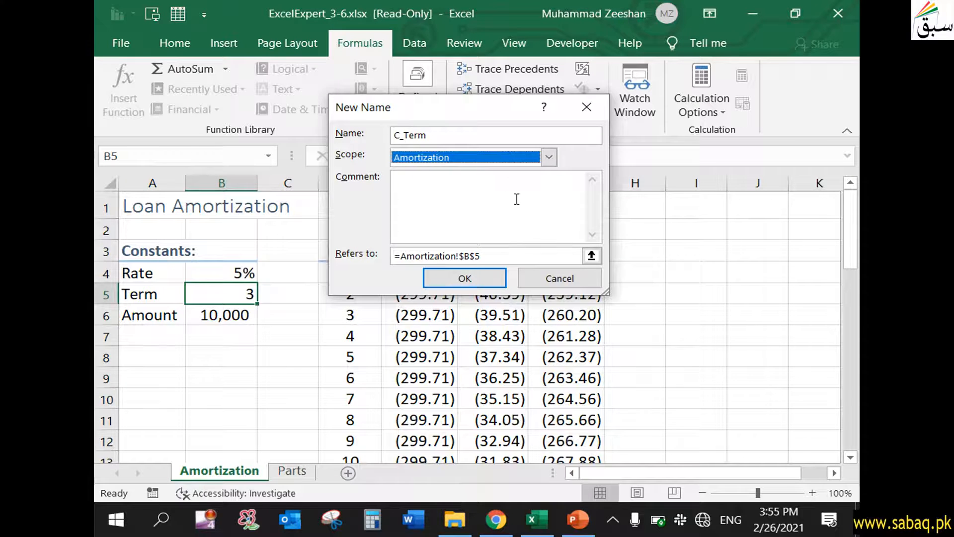
{"action": "left_click", "coordinate": [464, 278]}
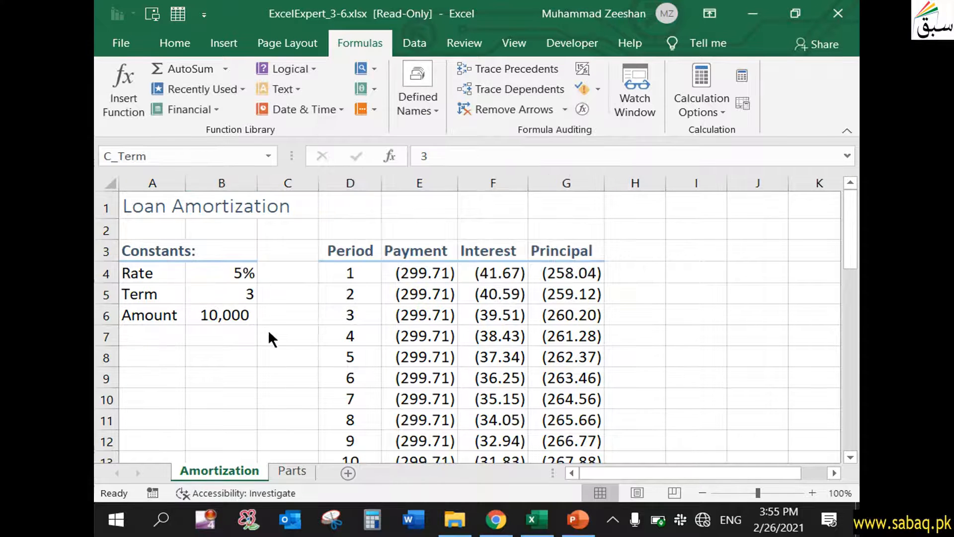
{"action": "left_click", "coordinate": [239, 294]}
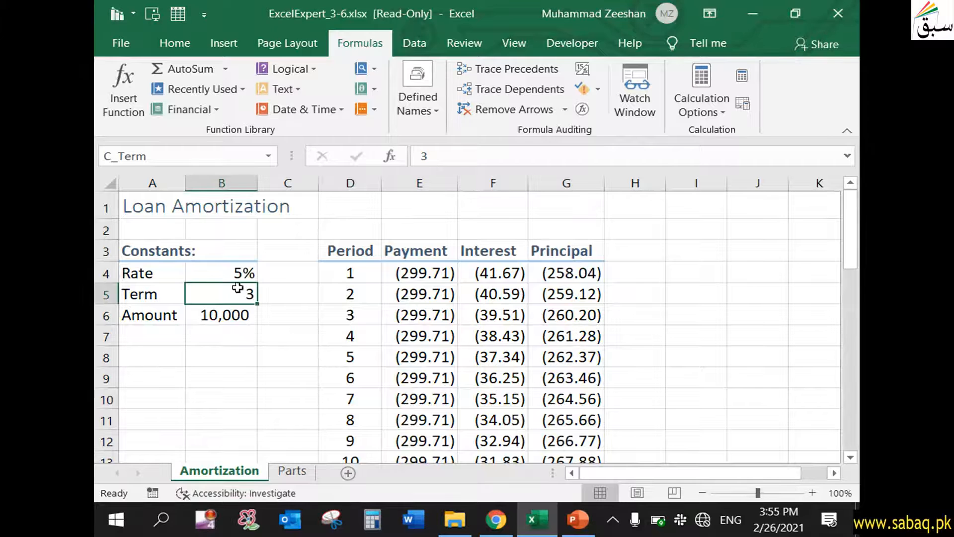
{"action": "left_click", "coordinate": [266, 353]}
{"action": "left_click", "coordinate": [235, 295]}
- Check the last required name in the PowerPoint slide, and define C_Amount for cell B6 in Excel with the Amortization scope
{"action": "left_click", "coordinate": [578, 519]}
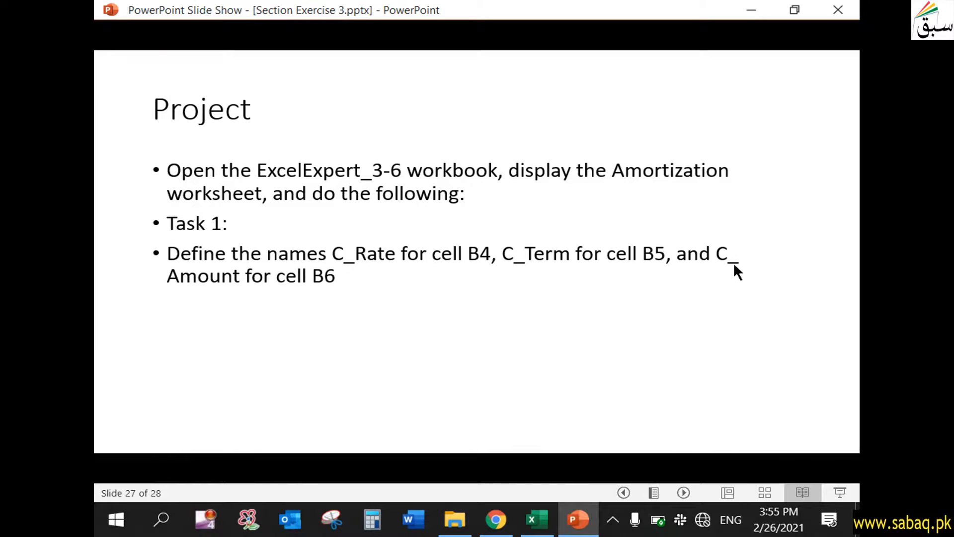
{"action": "left_click", "coordinate": [537, 519]}
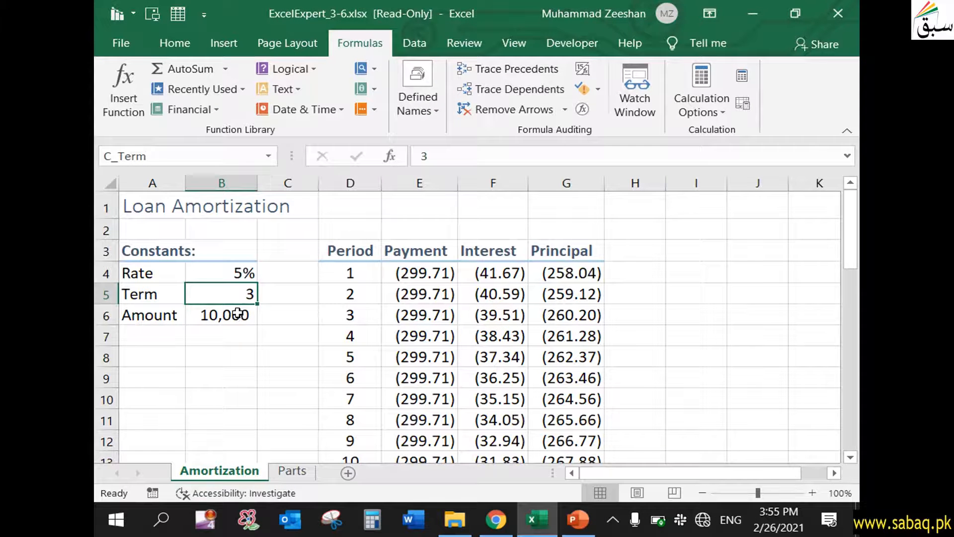
{"action": "left_click", "coordinate": [238, 313]}
{"action": "left_click", "coordinate": [415, 110]}
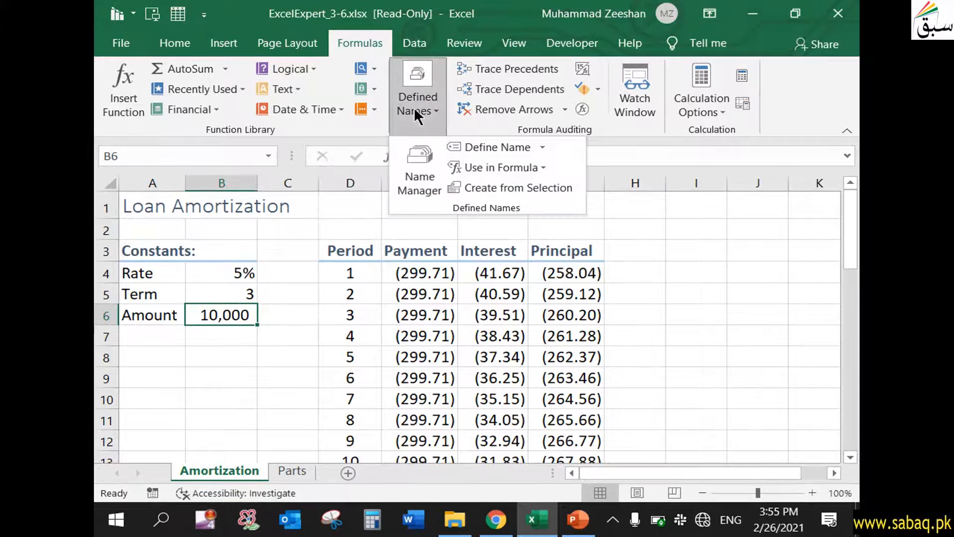
{"action": "left_click", "coordinate": [511, 147]}
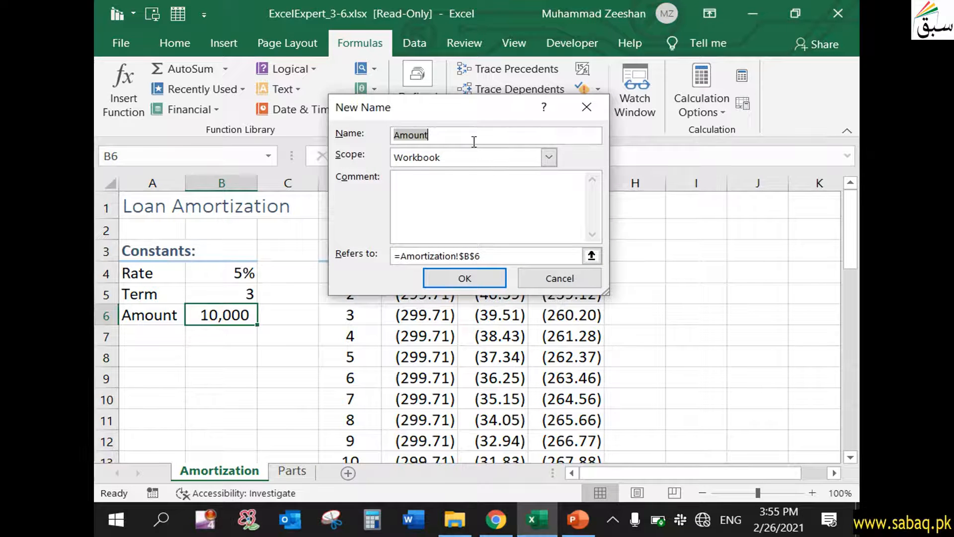
{"action": "type", "text": "C"}
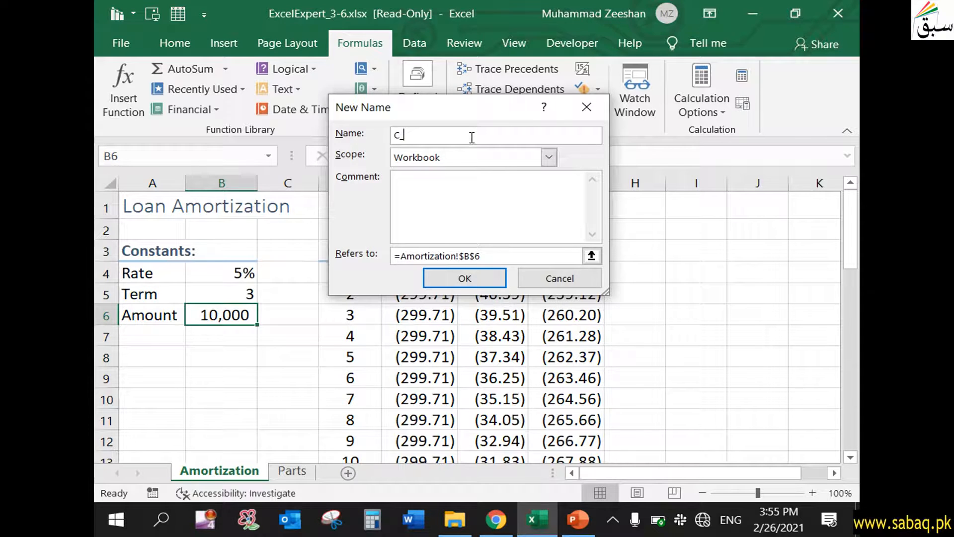
{"action": "type", "text": "_Amou"}
{"action": "left_click", "coordinate": [549, 162]}
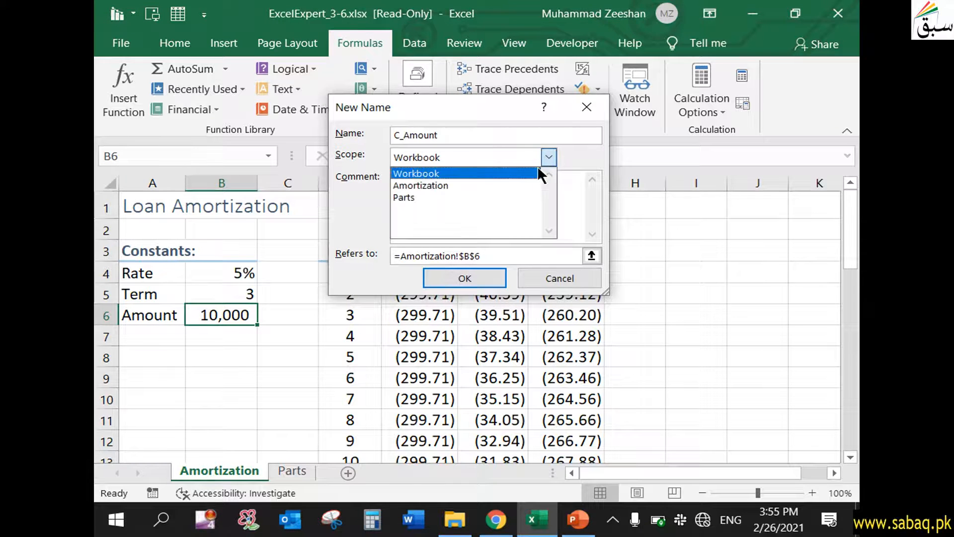
{"action": "left_click", "coordinate": [519, 186]}
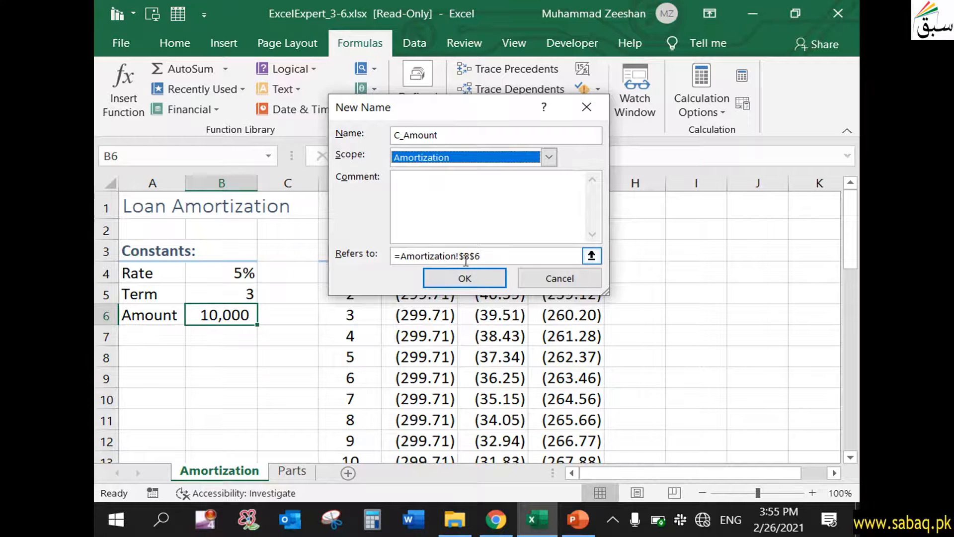
{"action": "left_click", "coordinate": [472, 272]}
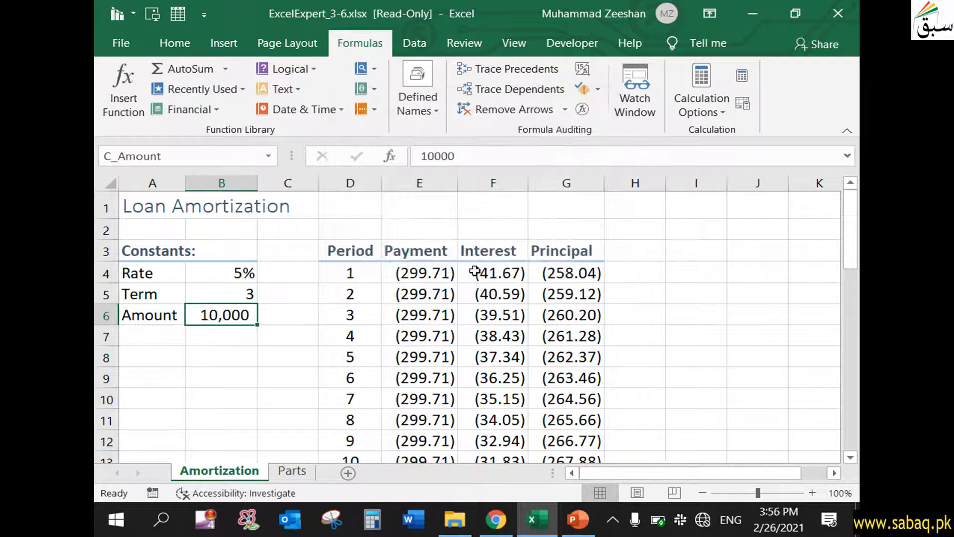
{"action": "left_click", "coordinate": [288, 375]}
{"action": "left_click", "coordinate": [249, 315]}
- Switch to the PowerPoint slide show and reveal the Task 2 instructions on the Project slide
{"action": "left_click", "coordinate": [407, 272]}
{"action": "left_click", "coordinate": [257, 345]}
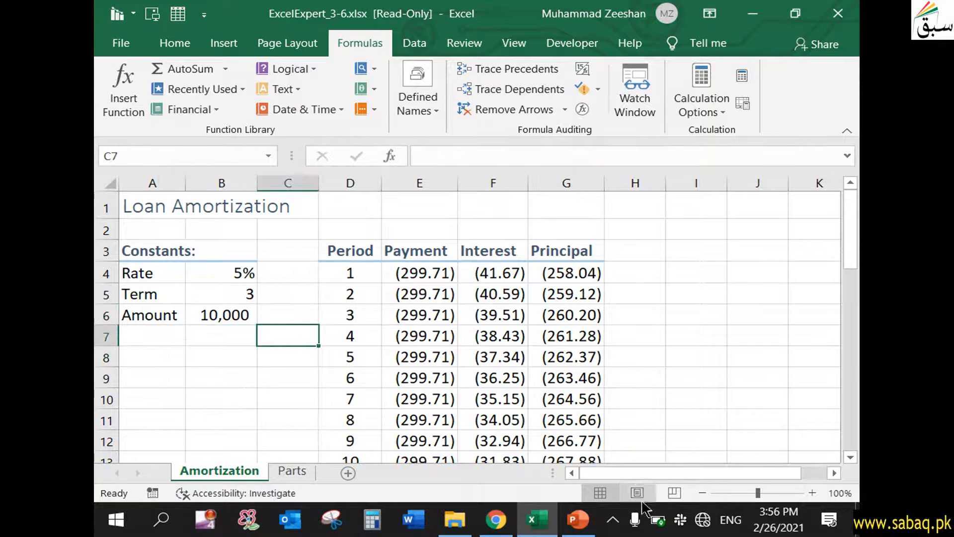
{"action": "left_click", "coordinate": [584, 525]}
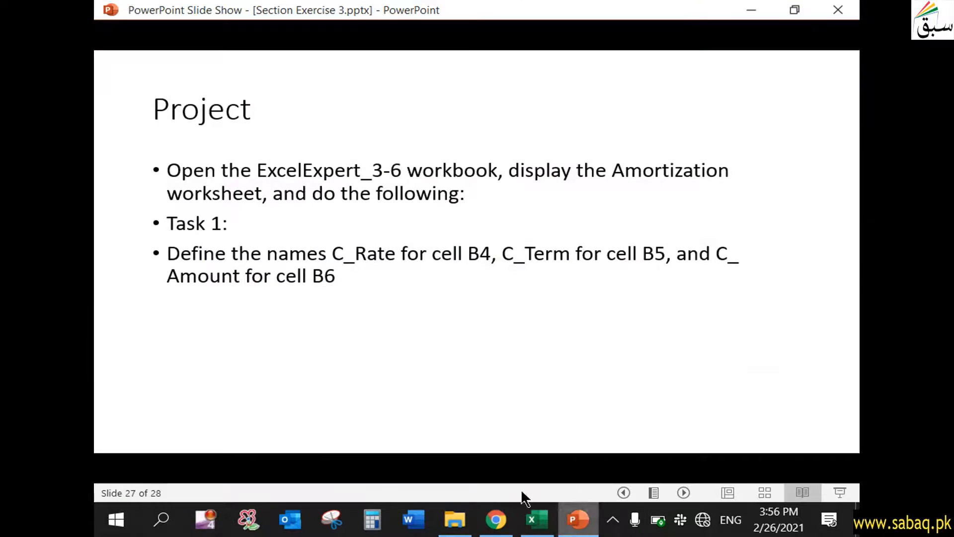
{"action": "left_click", "coordinate": [321, 361]}
{"action": "left_click", "coordinate": [320, 360]}
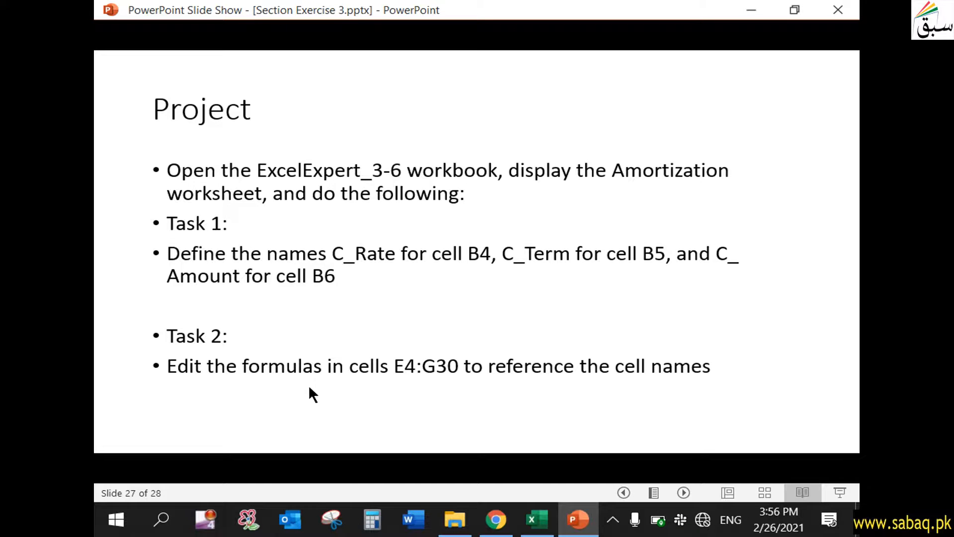
- Return to Excel and examine the existing formulas in the Payment, Interest and Principal columns, ending with cell E4
{"action": "left_click", "coordinate": [537, 519]}
{"action": "left_click", "coordinate": [497, 335]}
{"action": "left_click", "coordinate": [424, 273]}
{"action": "left_click", "coordinate": [432, 337]}
{"action": "left_click", "coordinate": [497, 380]}
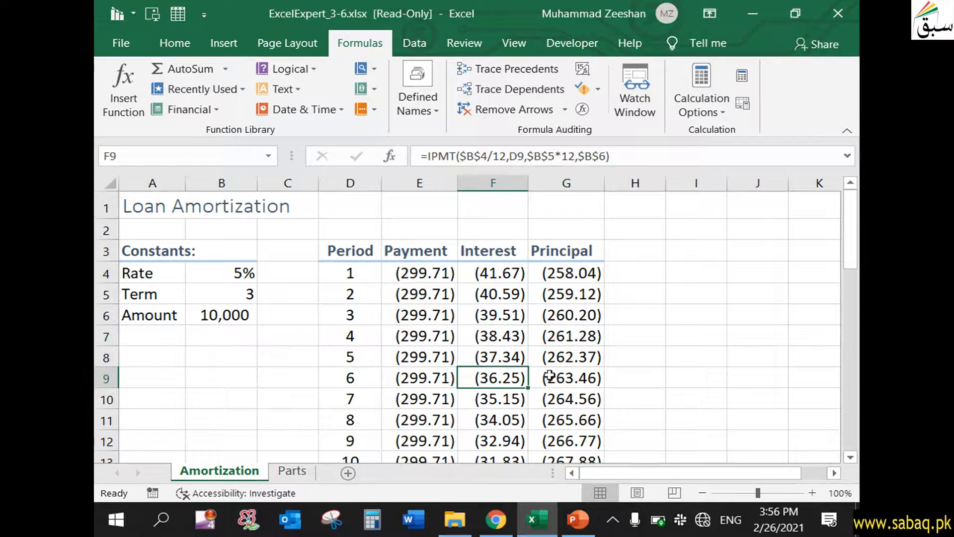
{"action": "left_click", "coordinate": [589, 371]}
{"action": "left_click", "coordinate": [427, 274]}
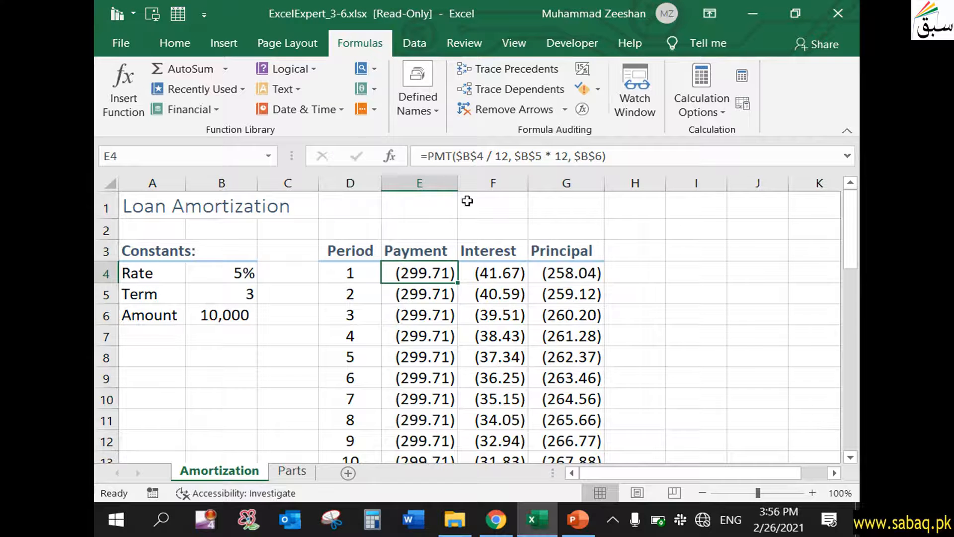
- Widen the Payment column slightly, and examine the formulas in the first Interest and Principal cells, F4 and G4
{"action": "left_click_drag", "start_coordinate": [457, 183], "coordinate": [483, 184]}
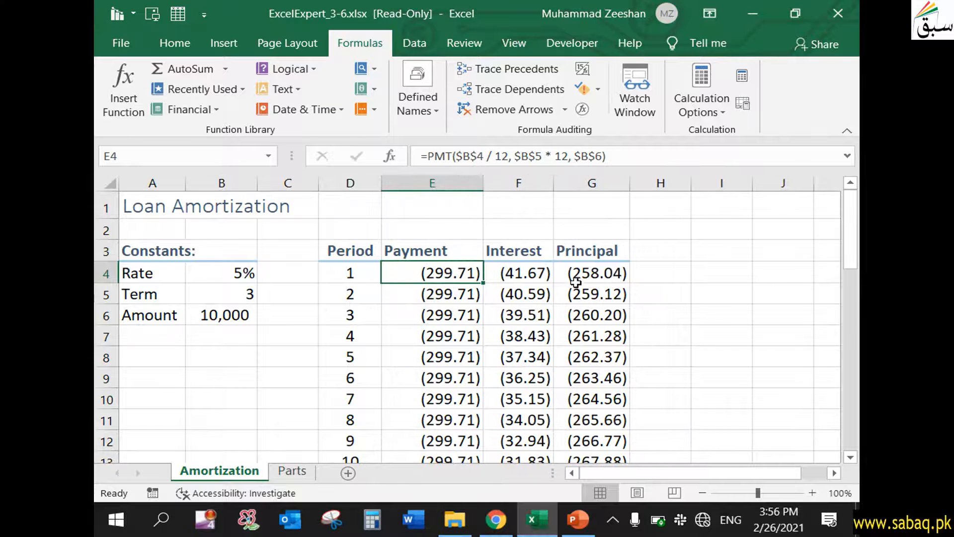
{"action": "left_click", "coordinate": [540, 273]}
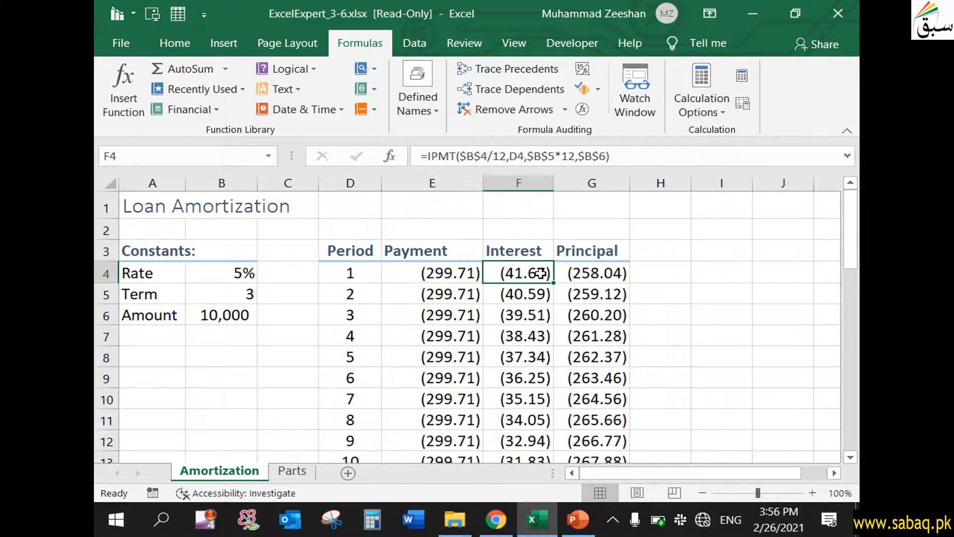
{"action": "left_click", "coordinate": [586, 273]}
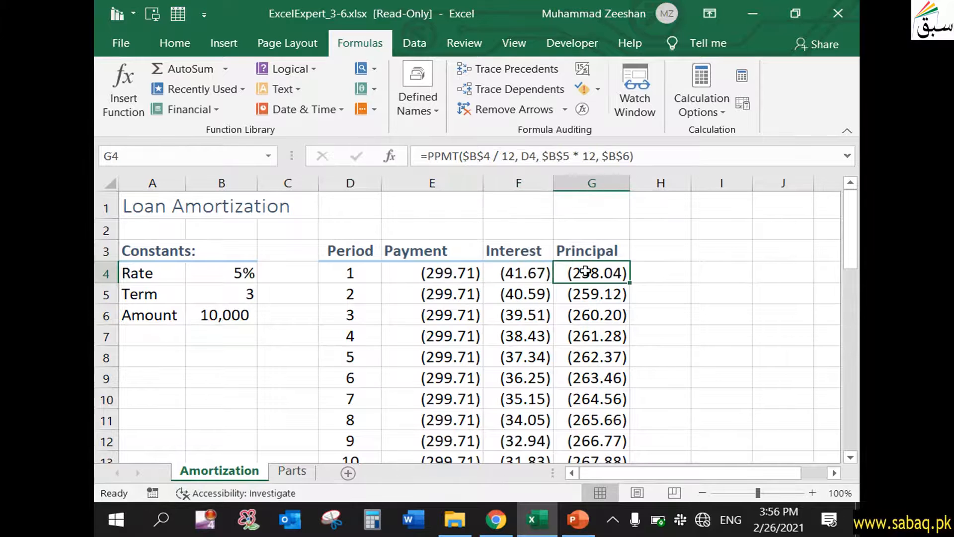
- In the PMT formula of cell E4, replace the $B$4 reference with the name C_Rate
{"action": "left_click", "coordinate": [450, 274]}
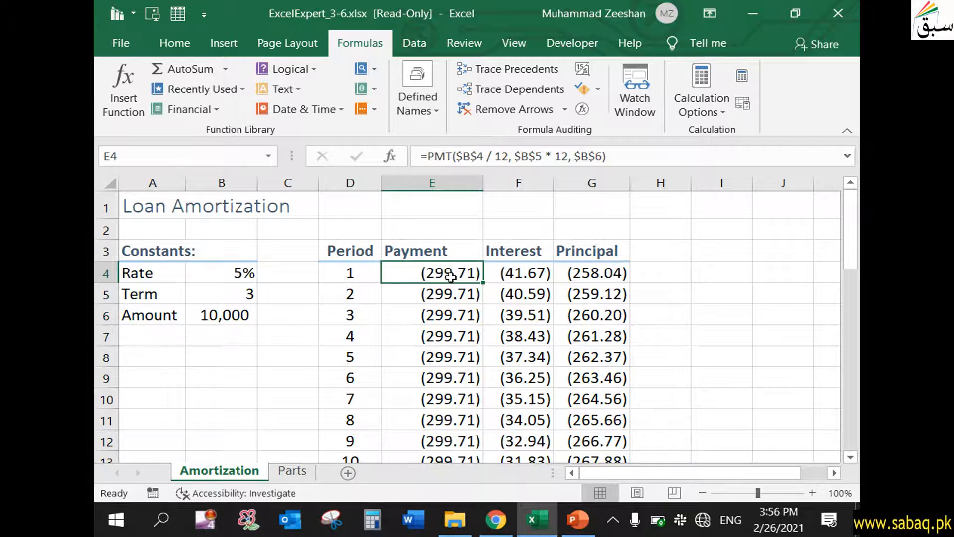
{"action": "left_click", "coordinate": [485, 155]}
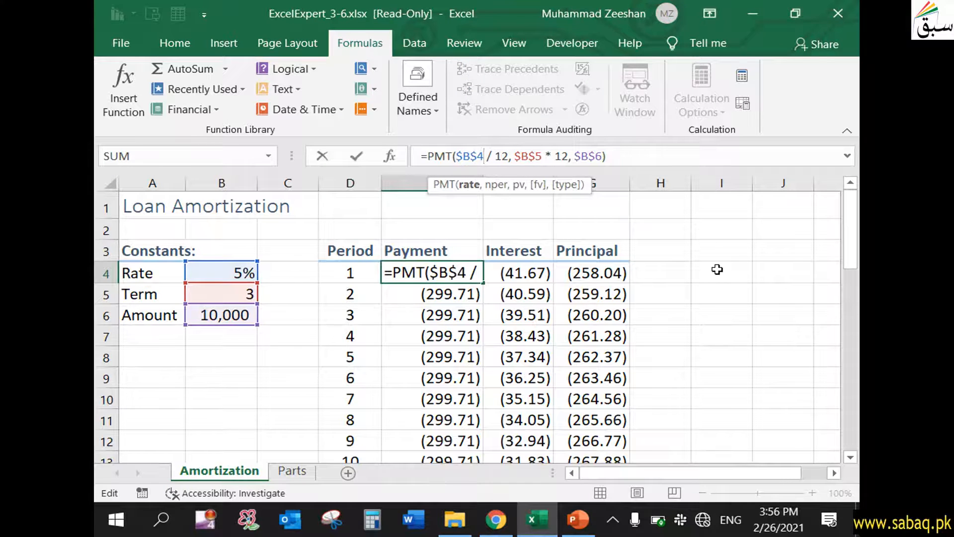
{"action": "key", "text": "BackSpace"}
{"action": "key", "text": "BackSpace"}
{"action": "key", "text": "BackSpace"}
{"action": "key", "text": "BackSpace"}
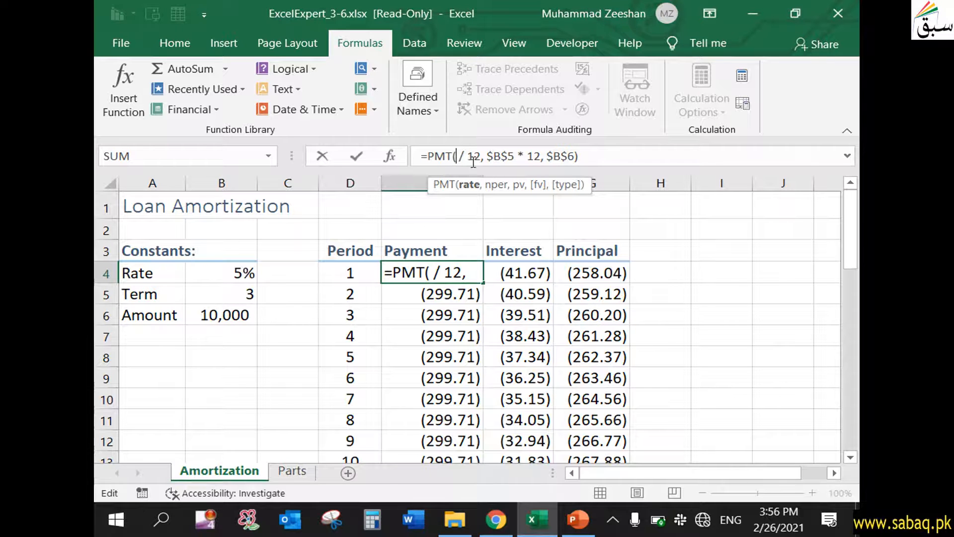
{"action": "left_click", "coordinate": [244, 271]}
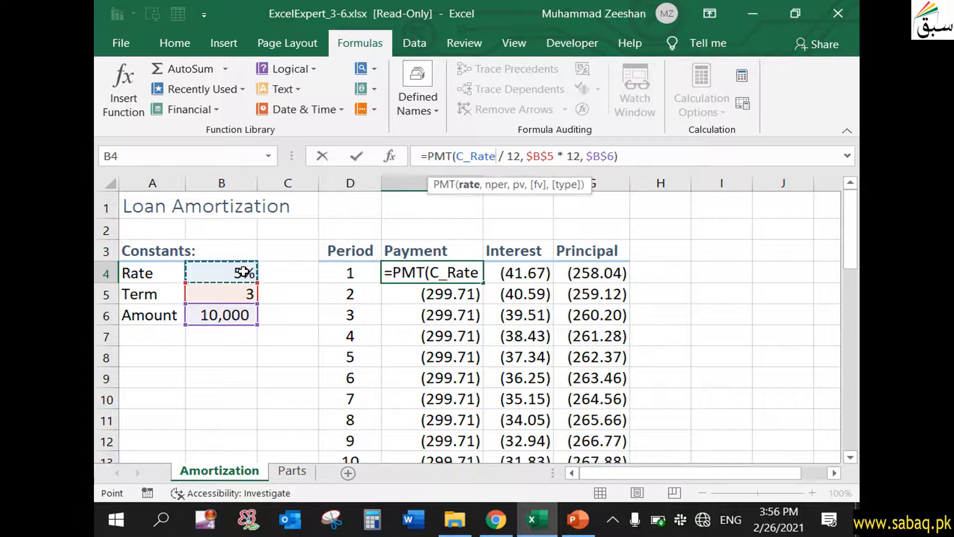
- In the PMT formula of cell E4, replace the $B$5 reference with the name C_Term
{"action": "left_click", "coordinate": [552, 157]}
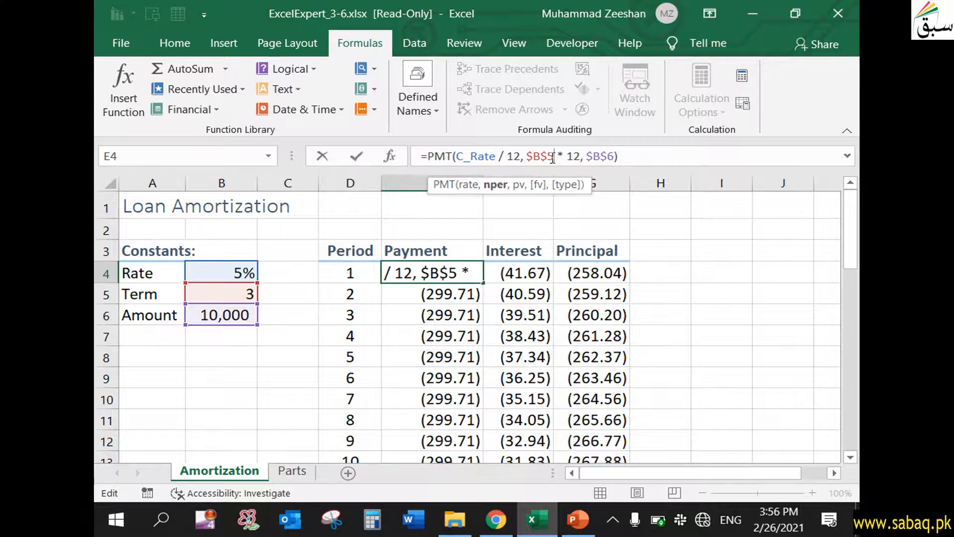
{"action": "key", "text": "BackSpace"}
{"action": "key", "text": "BackSpace"}
{"action": "key", "text": "BackSpace"}
{"action": "key", "text": "BackSpace"}
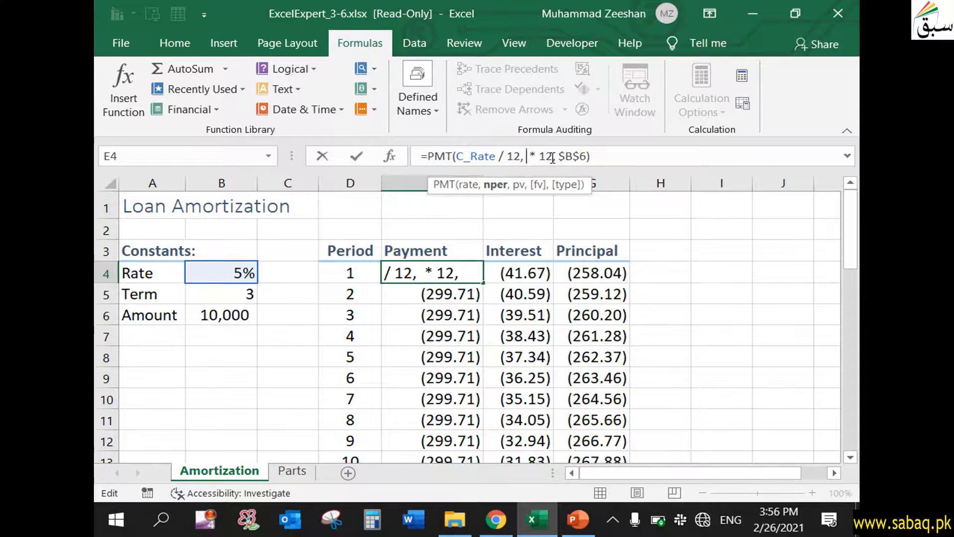
{"action": "left_click", "coordinate": [237, 287]}
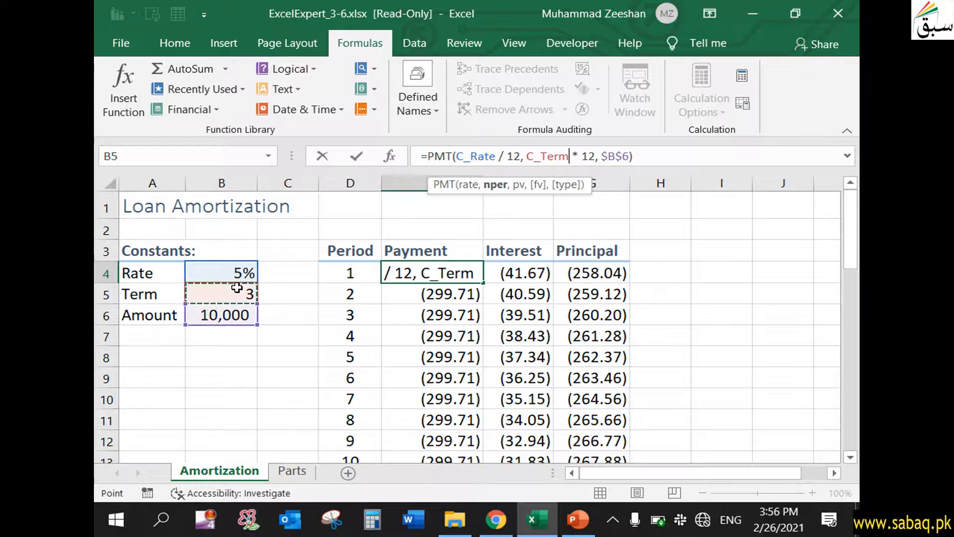
- Replace the $B$6 reference in E4's PMT formula with the name C_Amount, and commit the edited formula
{"action": "left_click", "coordinate": [629, 157]}
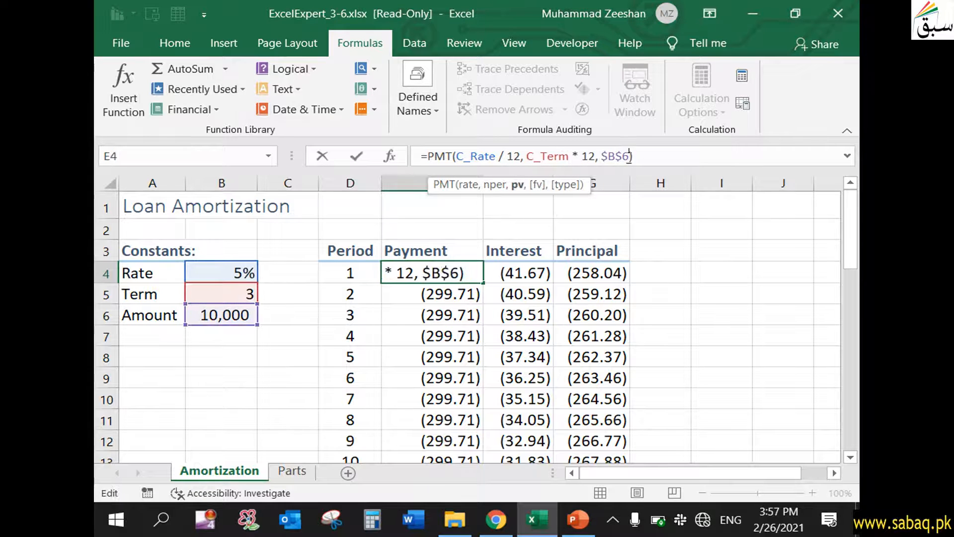
{"action": "key", "text": "BackSpace"}
{"action": "key", "text": "BackSpace"}
{"action": "key", "text": "BackSpace"}
{"action": "key", "text": "BackSpace"}
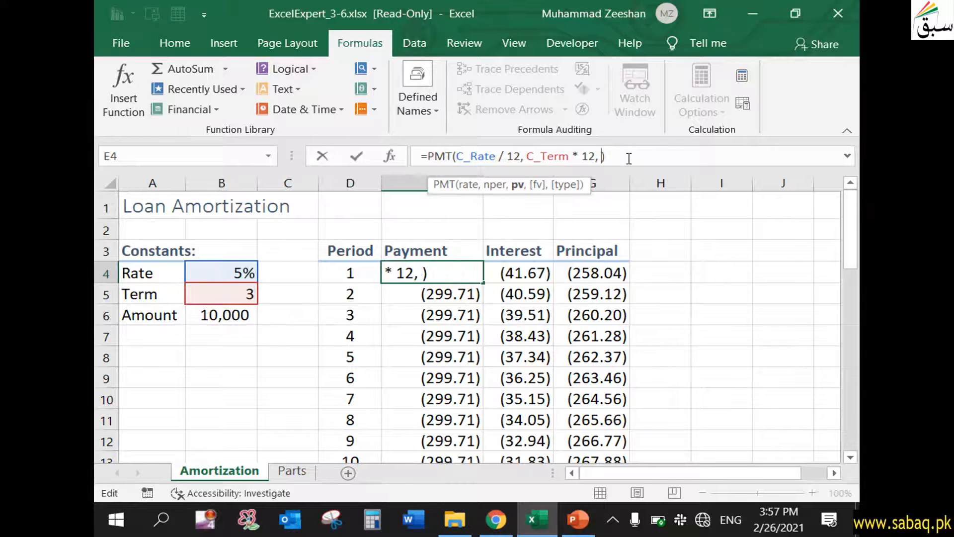
{"action": "left_click", "coordinate": [221, 318]}
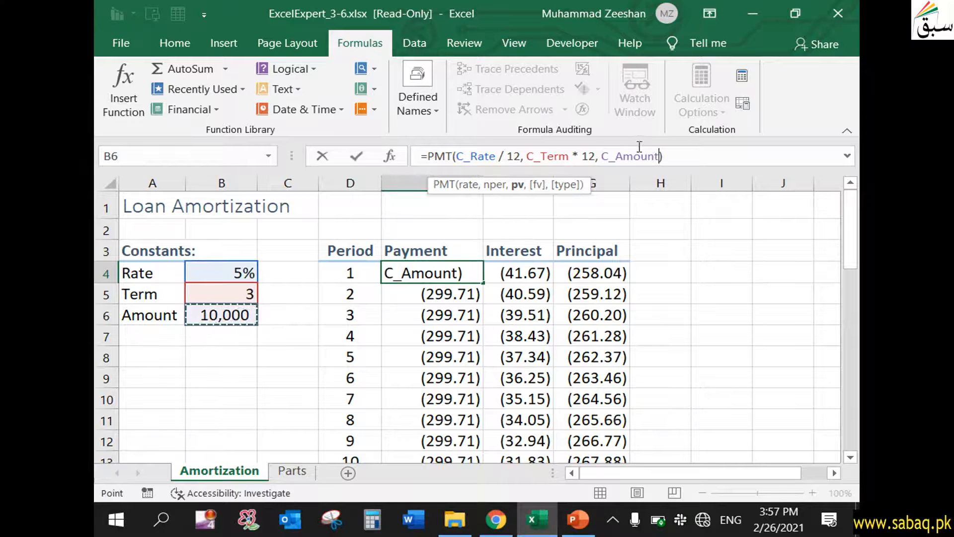
{"action": "left_click", "coordinate": [690, 153]}
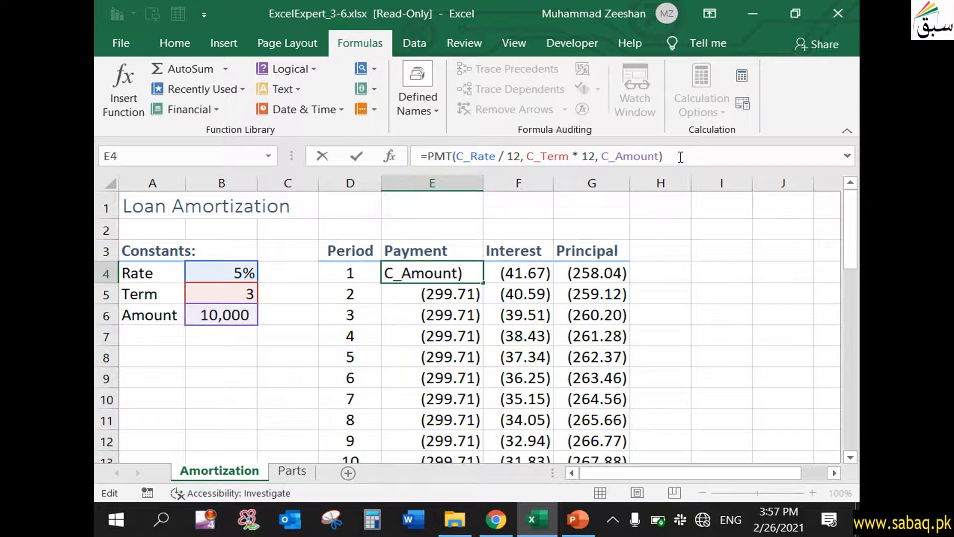
{"action": "key", "text": "Return"}
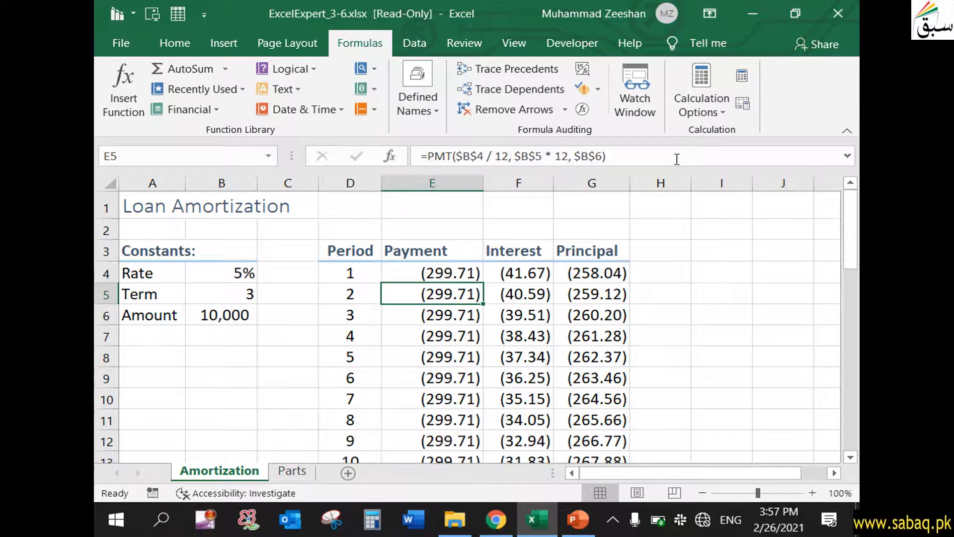
- Fill the E4 formula down the Payment column to E39, and check the formulas in several of the filled cells
{"action": "left_click", "coordinate": [463, 273]}
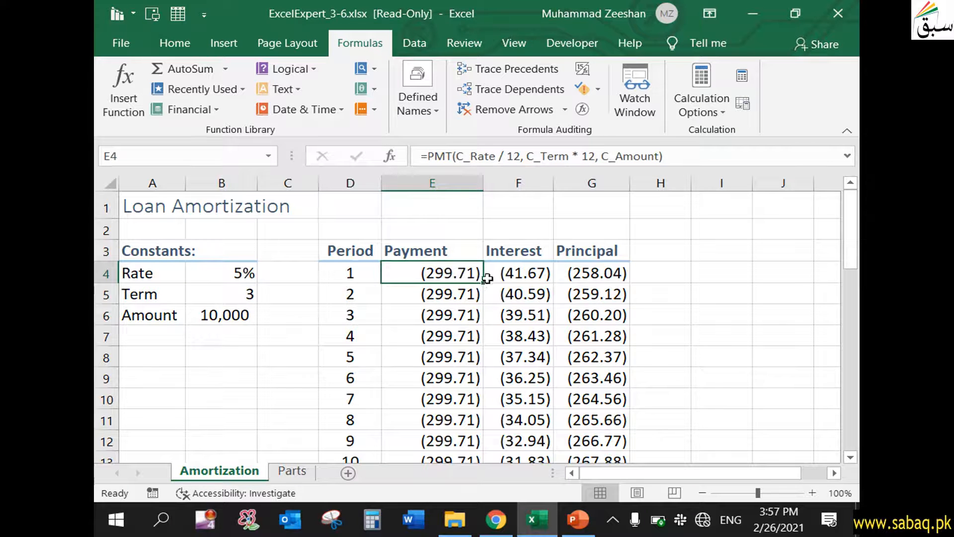
{"action": "left_click_drag", "start_coordinate": [486, 283], "coordinate": [473, 427]}
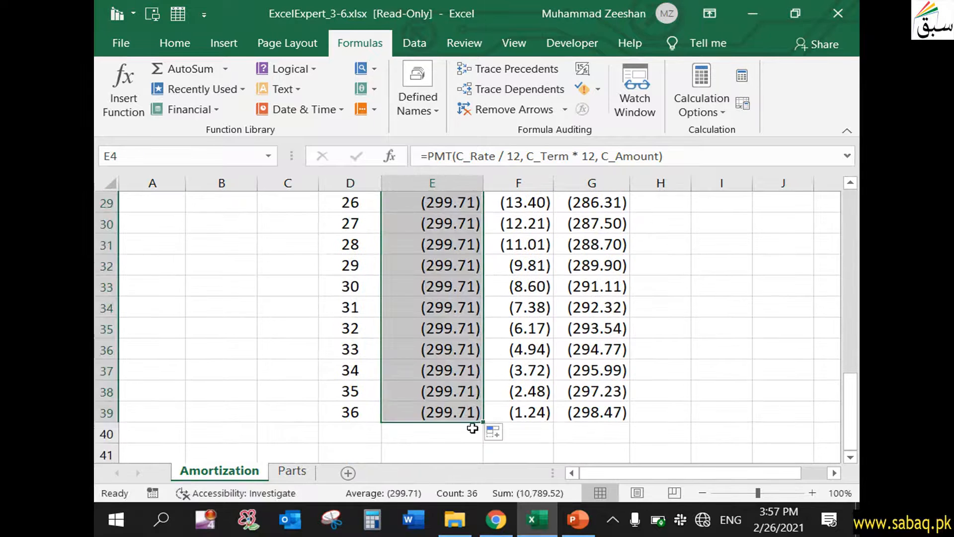
{"action": "scroll", "coordinate": [800, 363], "scroll_direction": "up", "scroll_amount": 9}
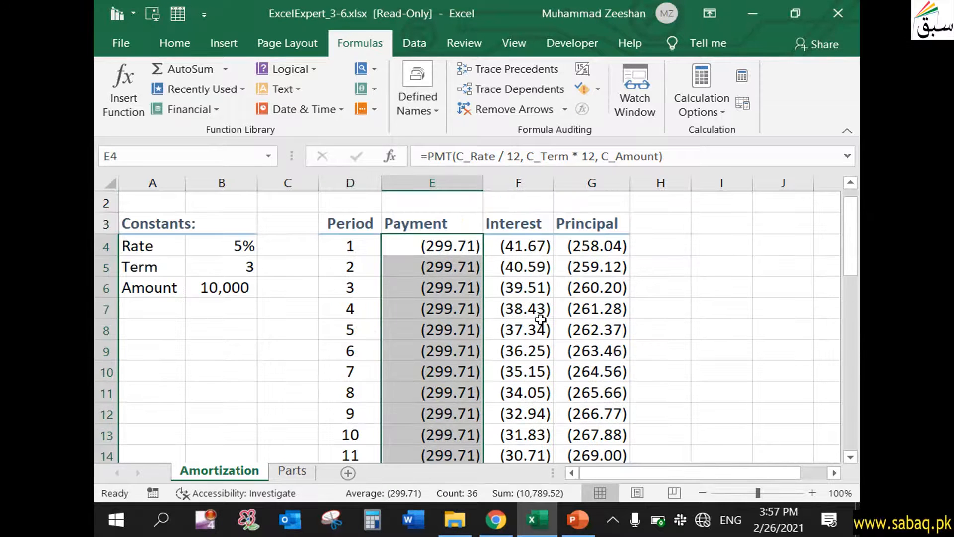
{"action": "left_click", "coordinate": [430, 289]}
{"action": "left_click", "coordinate": [433, 351]}
{"action": "left_click", "coordinate": [434, 390]}
{"action": "left_click", "coordinate": [437, 412]}
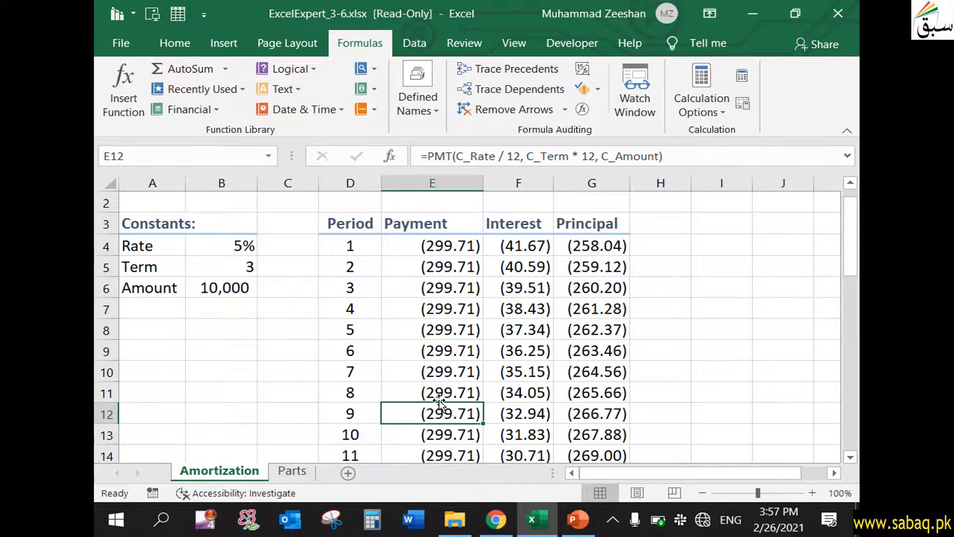
- In the IPMT formula of cell F4, replace the $B$4 reference with the name C_Rate
{"action": "left_click", "coordinate": [535, 249]}
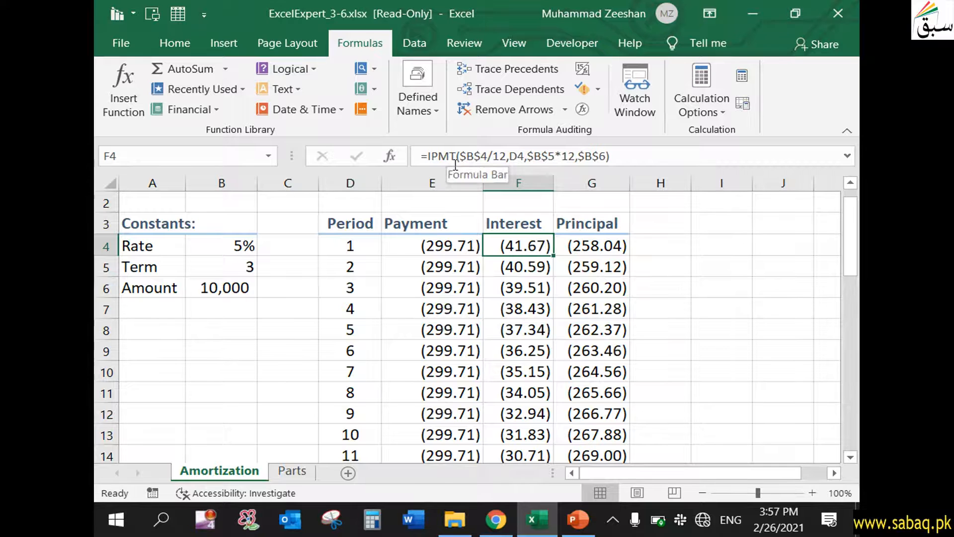
{"action": "left_click", "coordinate": [483, 157]}
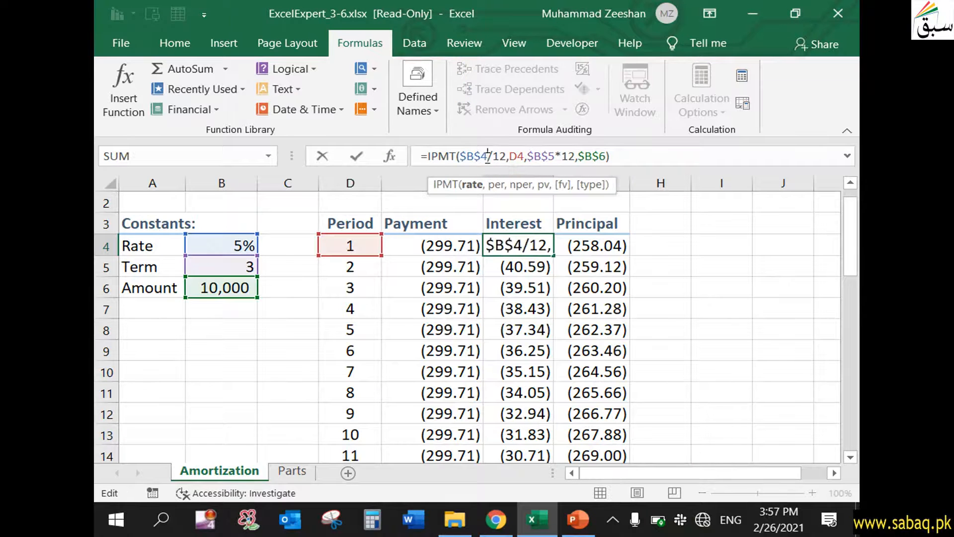
{"action": "key", "text": "BackSpace"}
{"action": "key", "text": "BackSpace"}
{"action": "key", "text": "BackSpace"}
{"action": "key", "text": "BackSpace"}
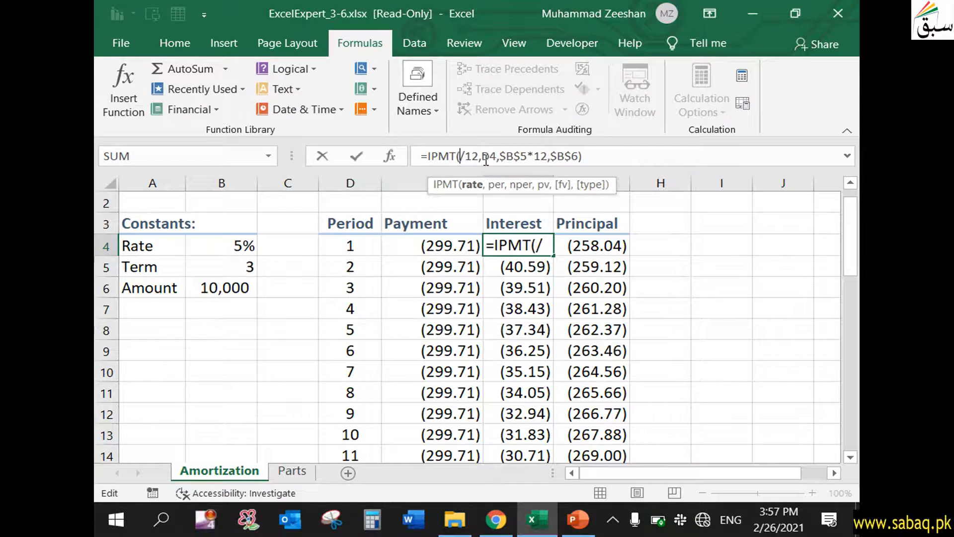
{"action": "left_click", "coordinate": [242, 245]}
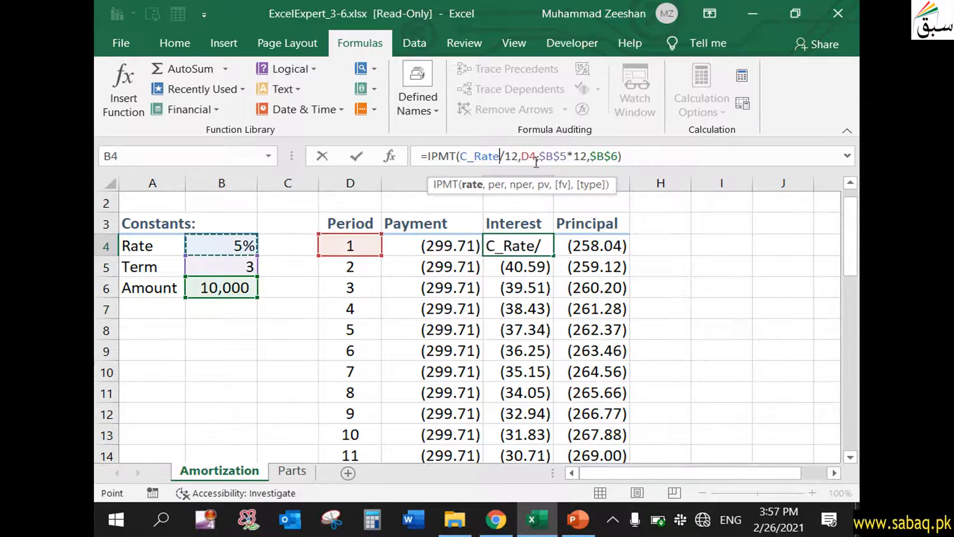
- In the IPMT formula of cell F4, replace the $B$5 reference with the name C_Term
{"action": "left_click", "coordinate": [567, 157]}
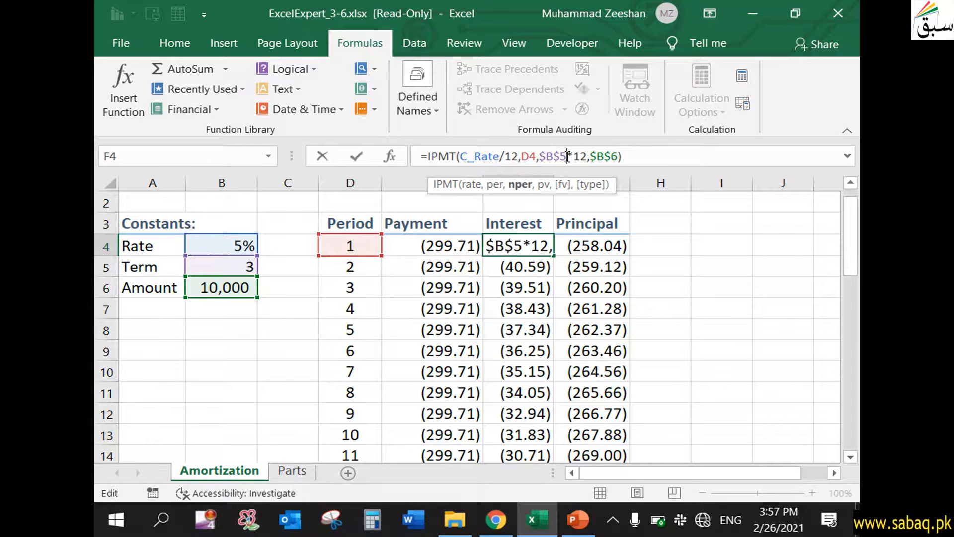
{"action": "key", "text": "BackSpace"}
{"action": "key", "text": "BackSpace"}
{"action": "key", "text": "BackSpace"}
{"action": "key", "text": "BackSpace"}
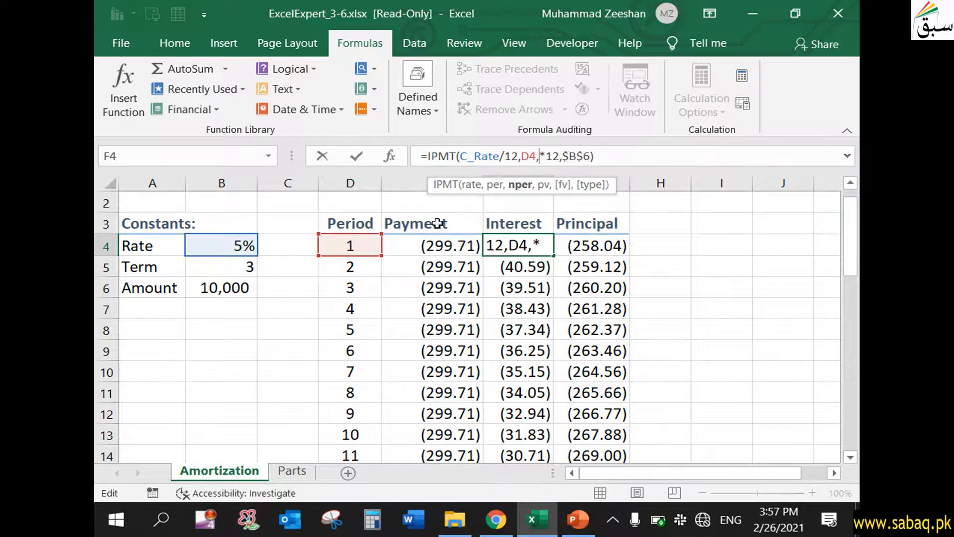
{"action": "left_click", "coordinate": [240, 266]}
- Replace the $B$6 reference in F4's IPMT formula with the name C_Amount, and commit the edited formula
{"action": "left_click", "coordinate": [630, 156]}
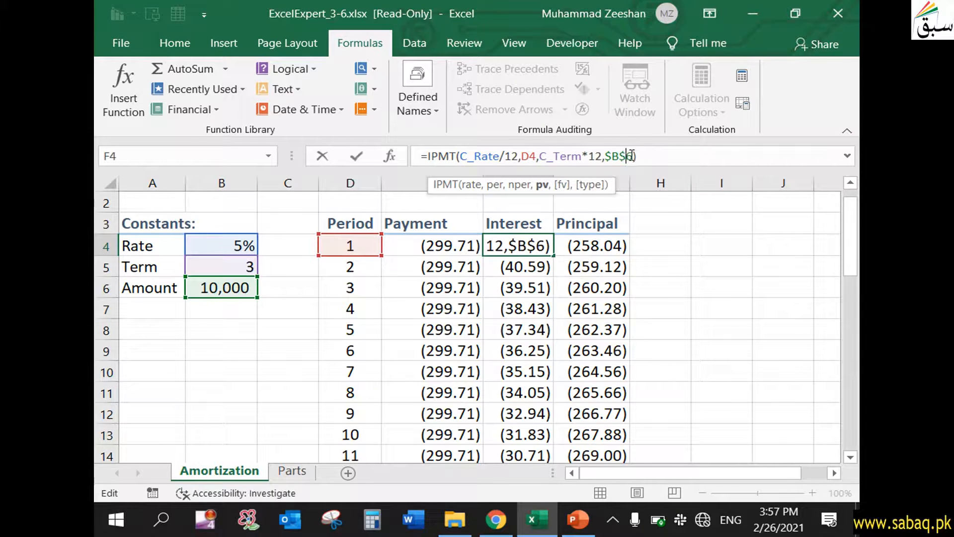
{"action": "key", "text": "BackSpace"}
{"action": "key", "text": "BackSpace"}
{"action": "key", "text": "BackSpace"}
{"action": "key", "text": "BackSpace"}
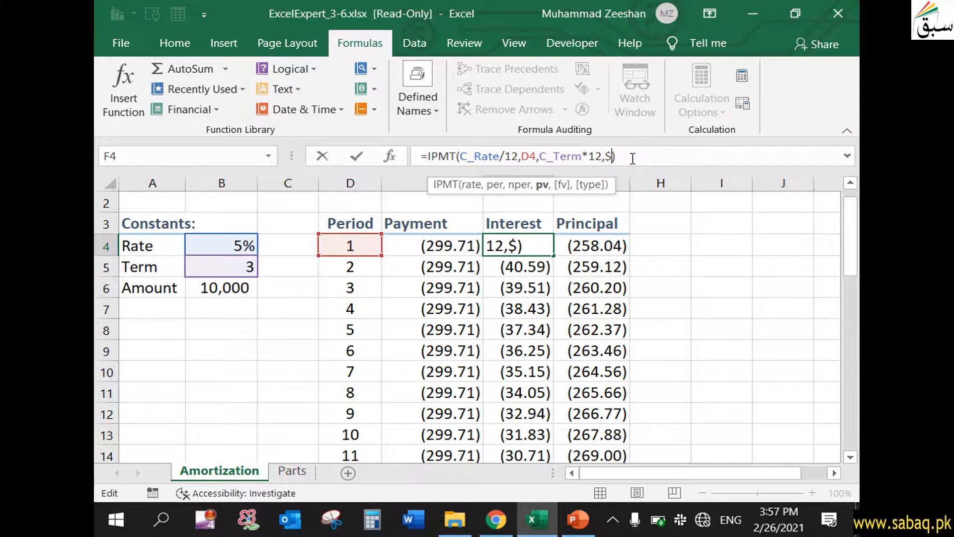
{"action": "left_click", "coordinate": [224, 287]}
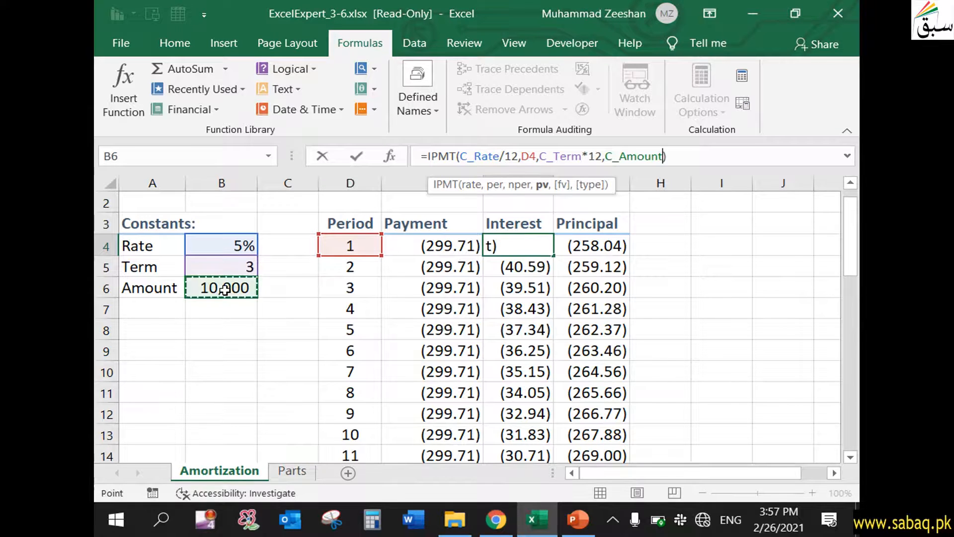
{"action": "left_click", "coordinate": [722, 161]}
{"action": "key", "text": "Return"}
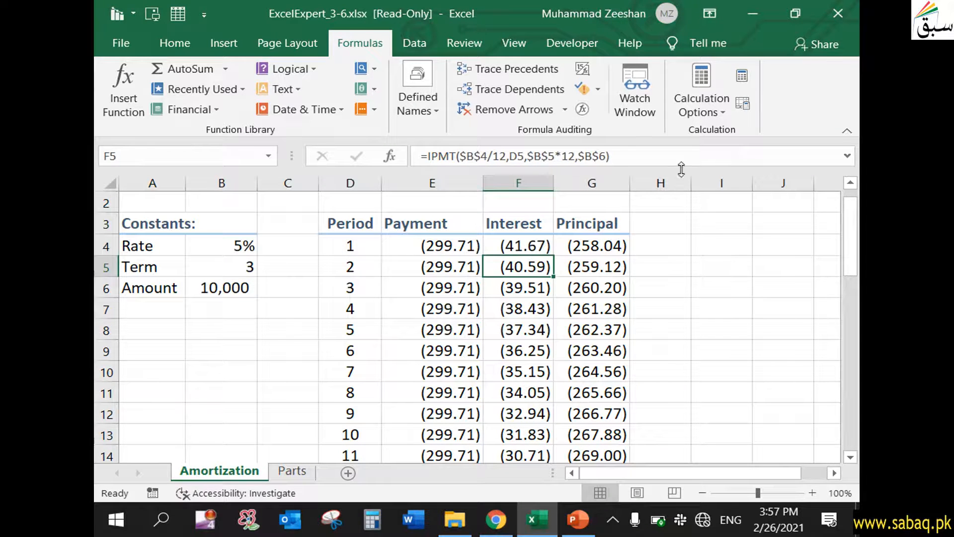
- Fill the F4 formula down the rest of the Interest column
{"action": "left_click", "coordinate": [552, 241]}
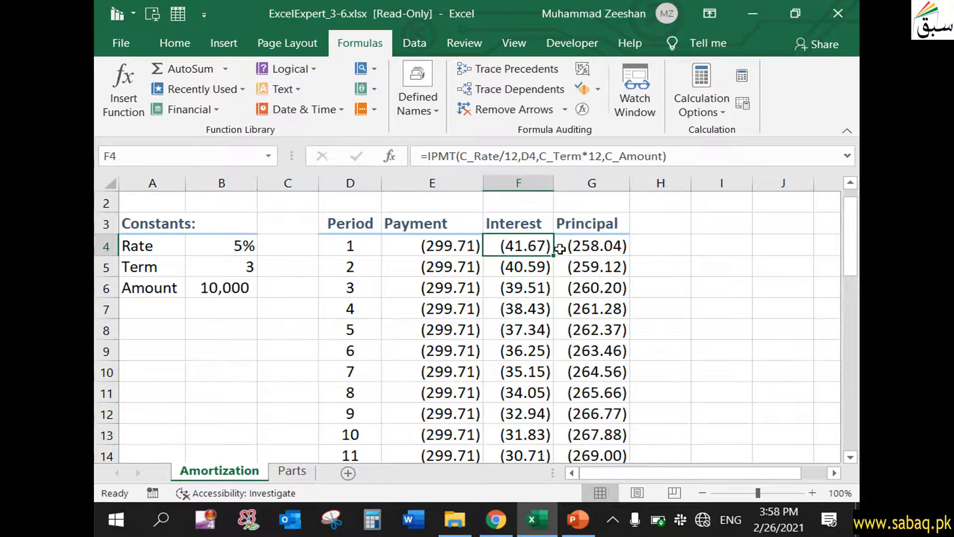
{"action": "left_click_drag", "start_coordinate": [554, 255], "coordinate": [553, 422]}
{"action": "left_click_drag", "start_coordinate": [851, 408], "coordinate": [851, 208]}
- In the PPMT formula of cell G4, replace the $B$4 reference with the name C_Rate
{"action": "left_click", "coordinate": [591, 336]}
{"action": "left_click", "coordinate": [595, 271]}
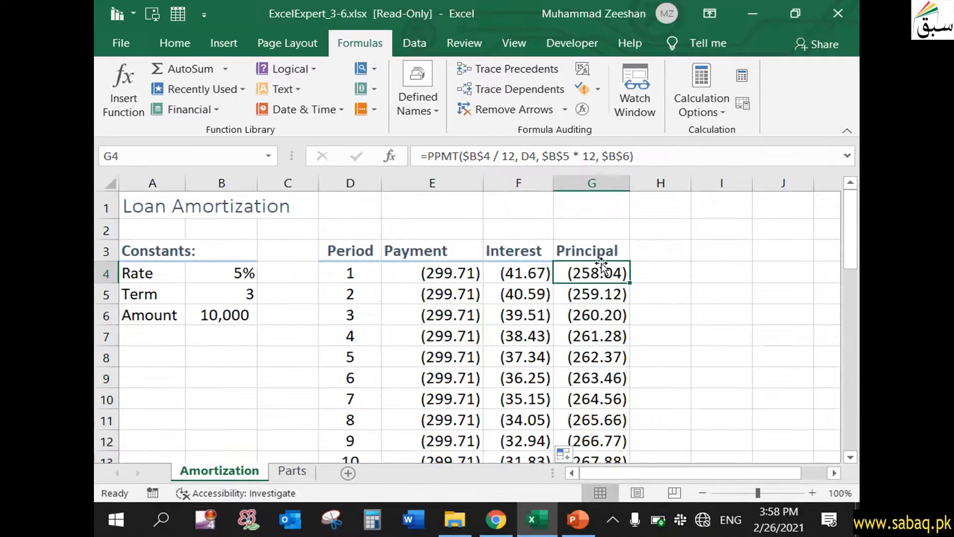
{"action": "left_click", "coordinate": [491, 155]}
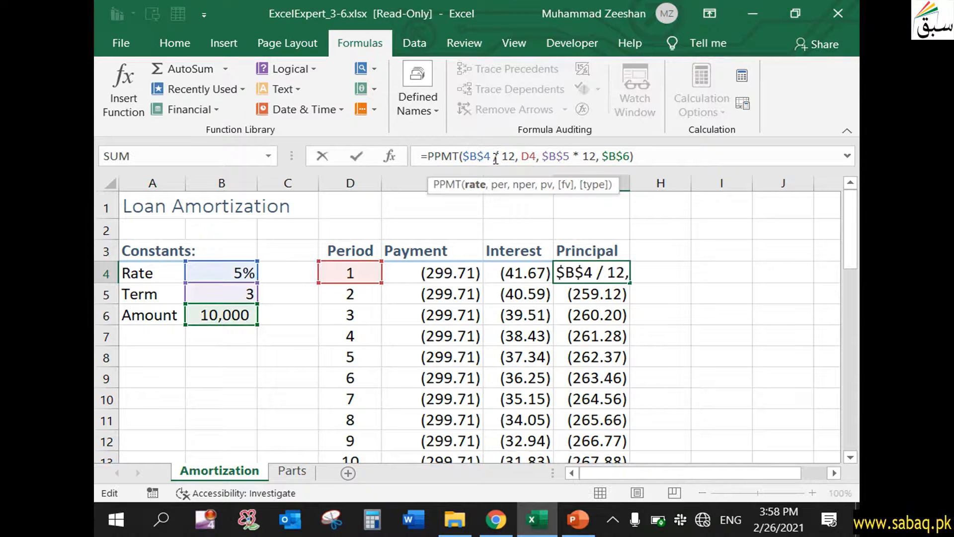
{"action": "key", "text": "BackSpace"}
{"action": "key", "text": "BackSpace"}
{"action": "key", "text": "BackSpace"}
{"action": "key", "text": "BackSpace"}
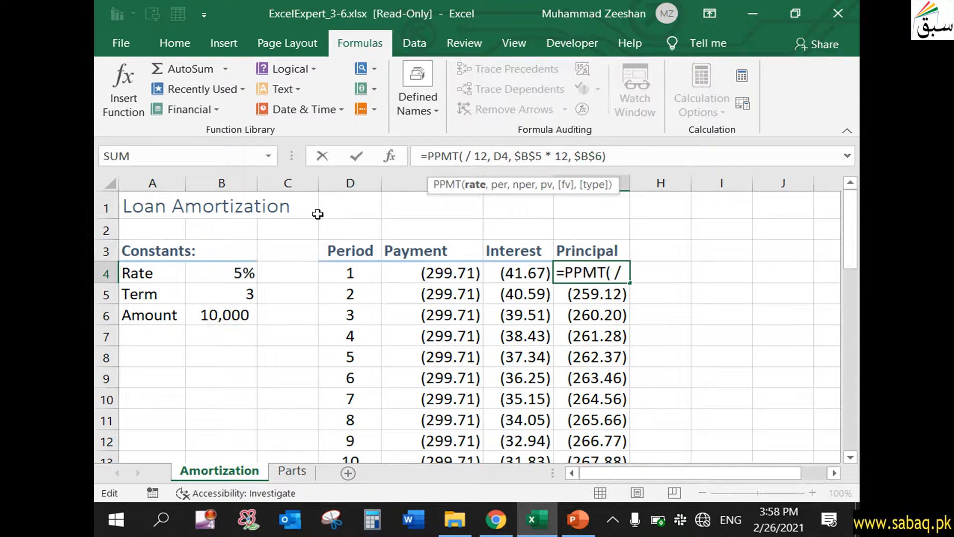
{"action": "left_click", "coordinate": [241, 276]}
- In the PPMT formula of cell G4, replace the $B$5 reference with the name C_Term
{"action": "left_click", "coordinate": [584, 155]}
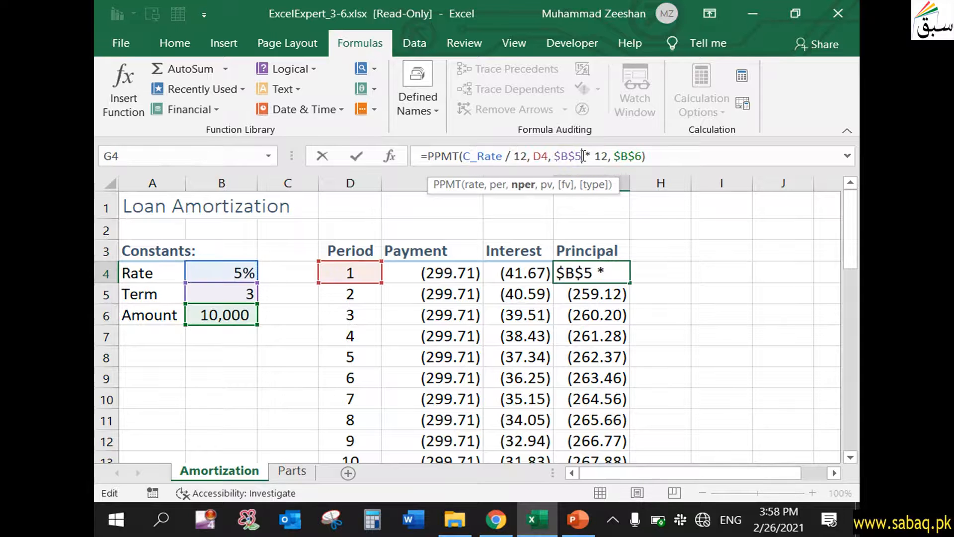
{"action": "key", "text": "BackSpace"}
{"action": "key", "text": "BackSpace"}
{"action": "key", "text": "BackSpace"}
{"action": "key", "text": "BackSpace"}
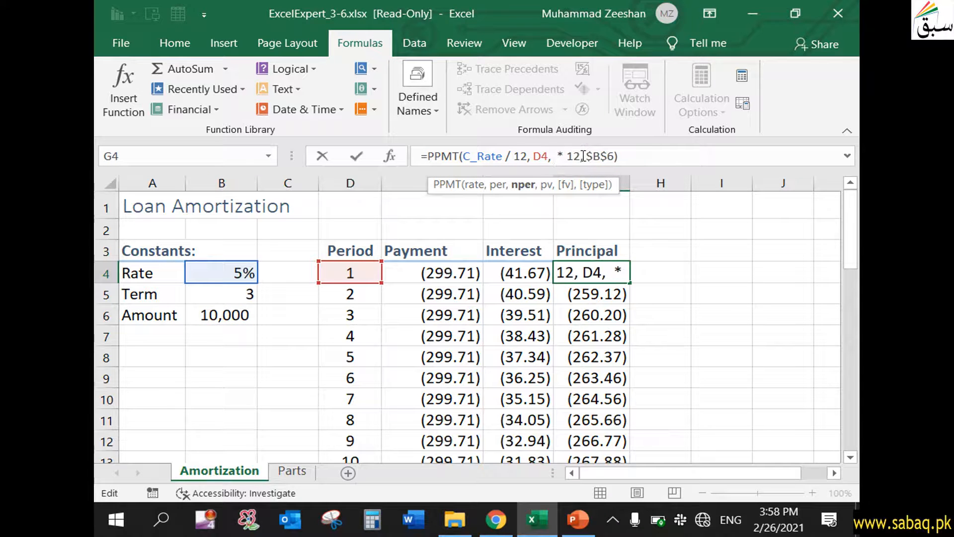
{"action": "left_click", "coordinate": [256, 295]}
- Replace the $B$6 reference in G4's PPMT formula with the name C_Amount, and commit the edited formula
{"action": "left_click", "coordinate": [674, 157]}
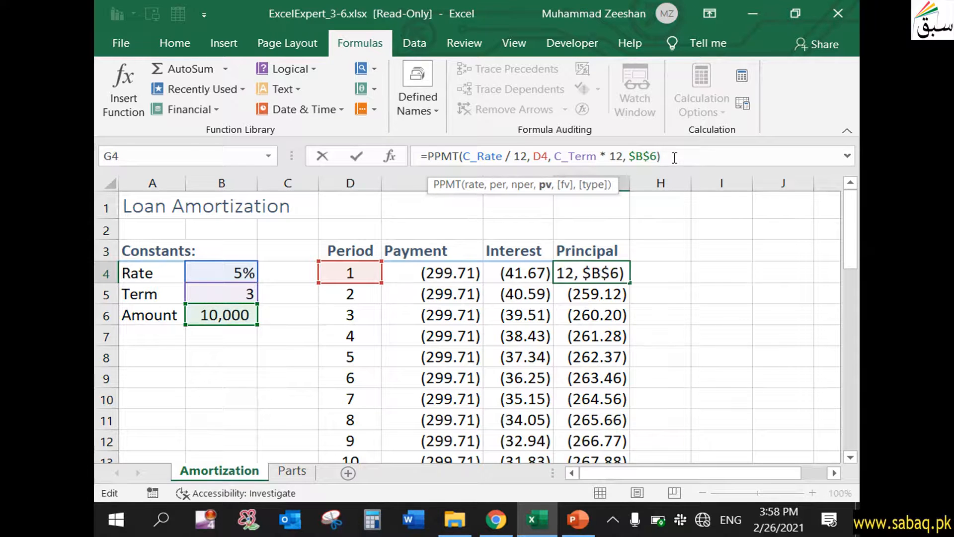
{"action": "key", "text": "BackSpace"}
{"action": "key", "text": "BackSpace"}
{"action": "key", "text": "BackSpace"}
{"action": "key", "text": "BackSpace"}
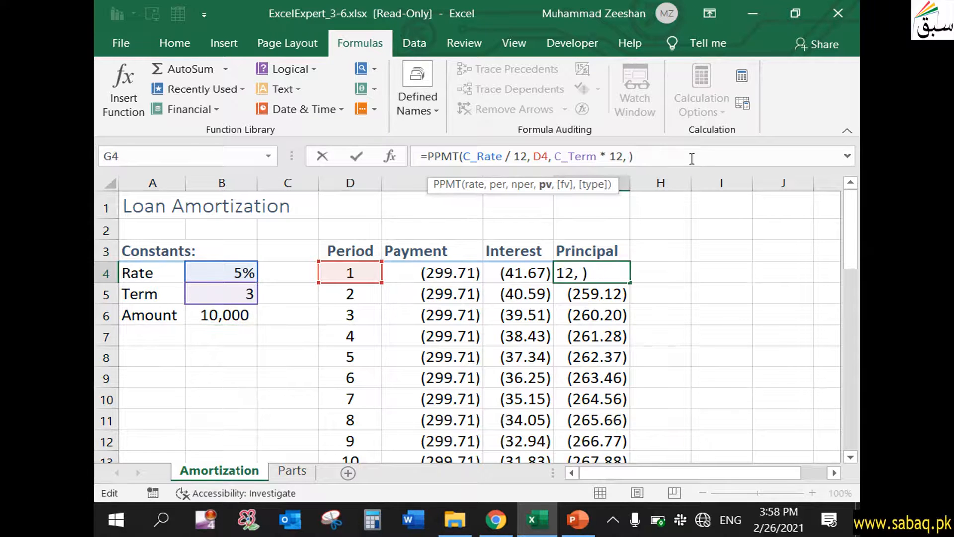
{"action": "left_click", "coordinate": [216, 312]}
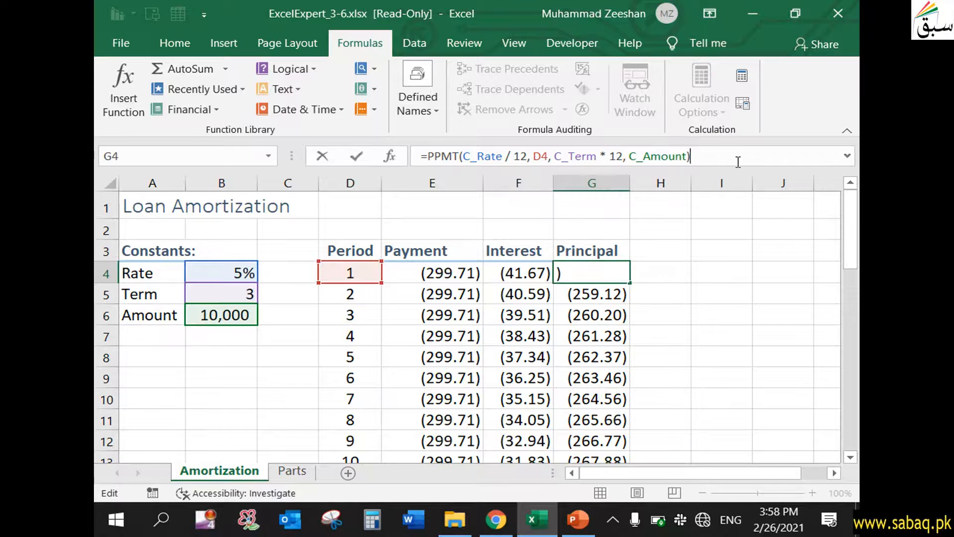
{"action": "key", "text": "Return"}
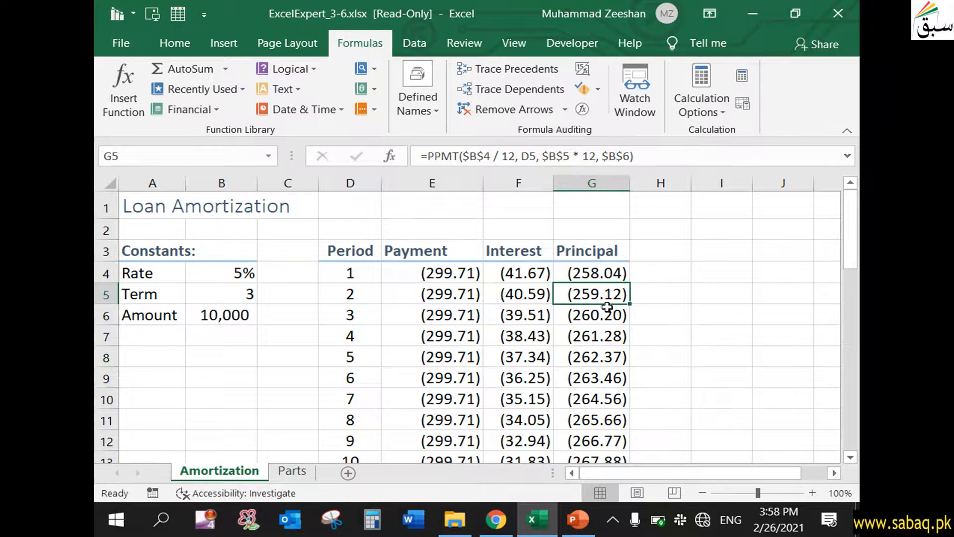
- Fill the G4 formula down the rest of the Principal column
{"action": "left_click", "coordinate": [602, 271]}
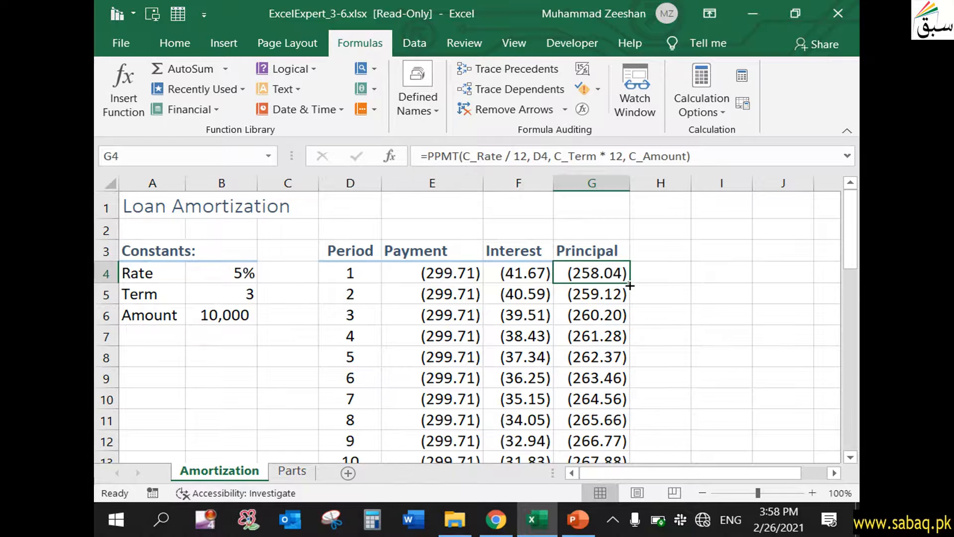
{"action": "mouse_move", "coordinate": [629, 285]}
{"action": "left_mouse_down"}
{"action": "mouse_move", "coordinate": [614, 479]}
{"action": "mouse_move", "coordinate": [625, 424]}
{"action": "left_mouse_up"}
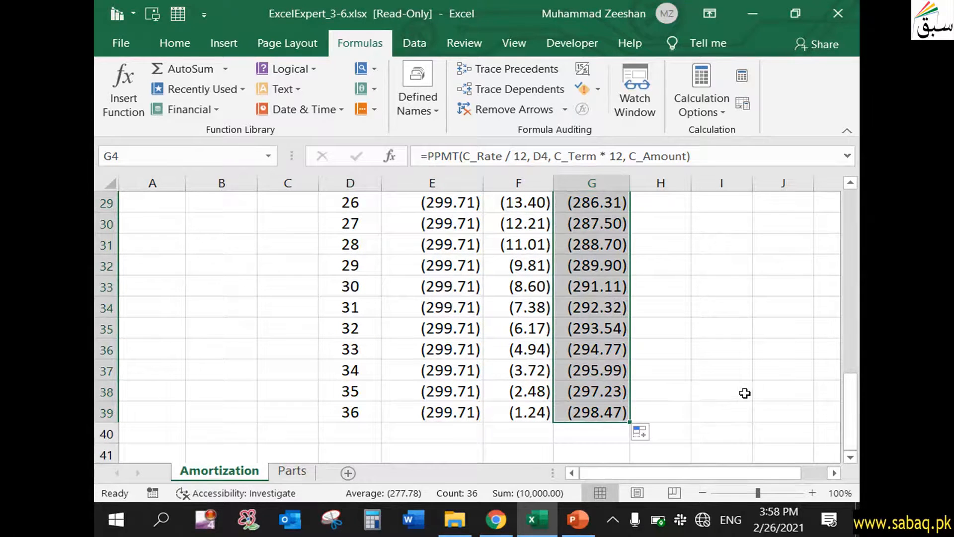
{"action": "left_click_drag", "start_coordinate": [846, 376], "coordinate": [850, 201]}
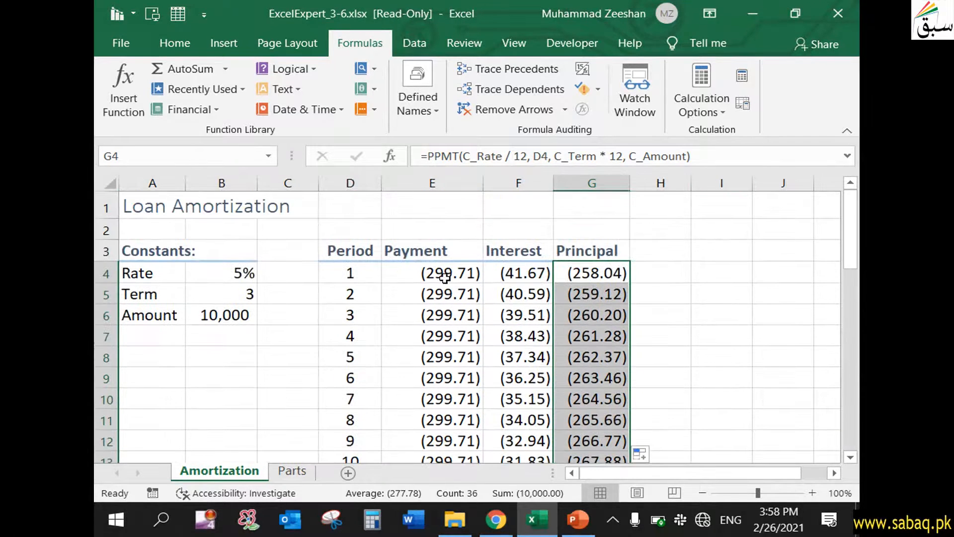
- Check the name references in the Payment formula of E4 and in the Principal formulas further down the table
{"action": "left_click", "coordinate": [443, 273]}
{"action": "scroll", "coordinate": [576, 378], "scroll_direction": "down", "scroll_amount": 3}
{"action": "scroll", "coordinate": [576, 378], "scroll_direction": "down", "scroll_amount": 8}
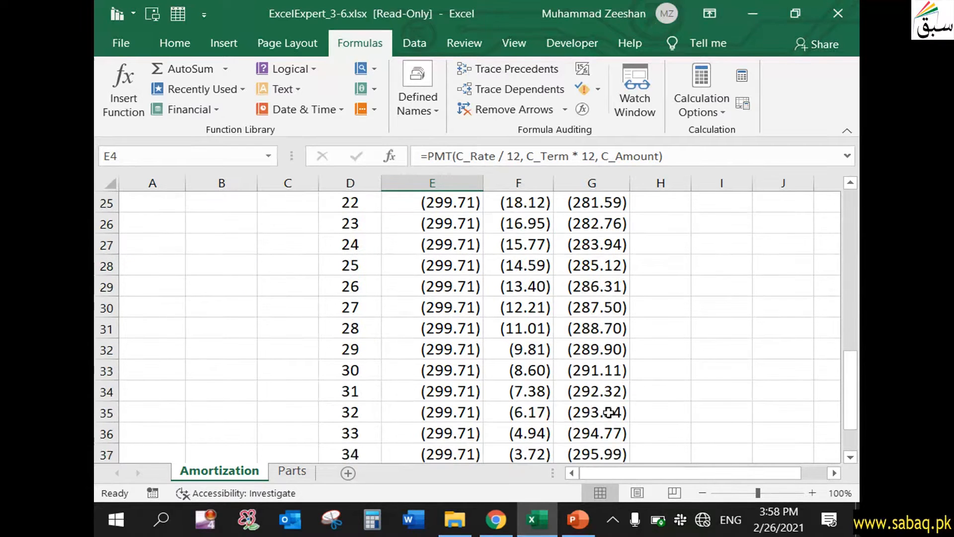
{"action": "left_click", "coordinate": [605, 312]}
- Switch to the PowerPoint slide show, advance to the Task 3 instructions, and return to the Excel workbook
{"action": "left_click", "coordinate": [578, 519]}
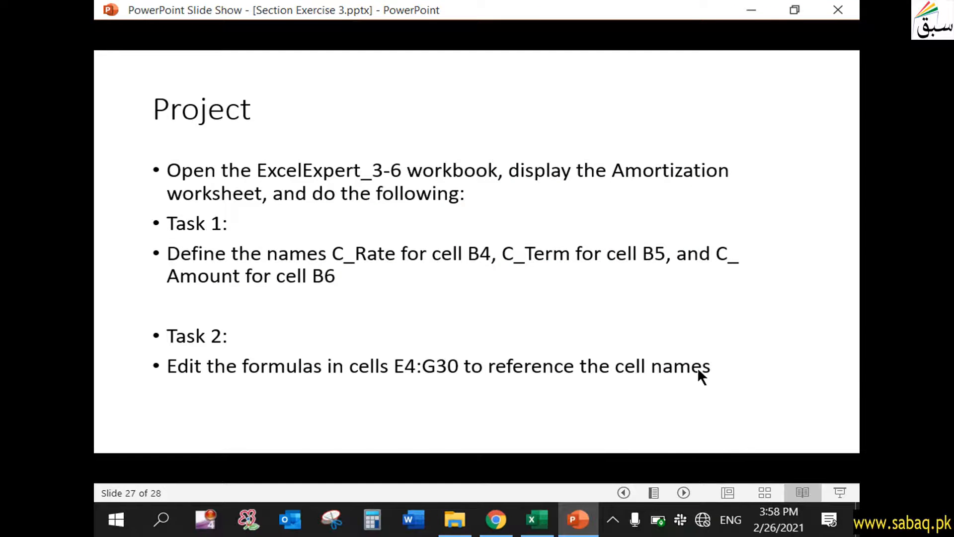
{"action": "left_click", "coordinate": [456, 321]}
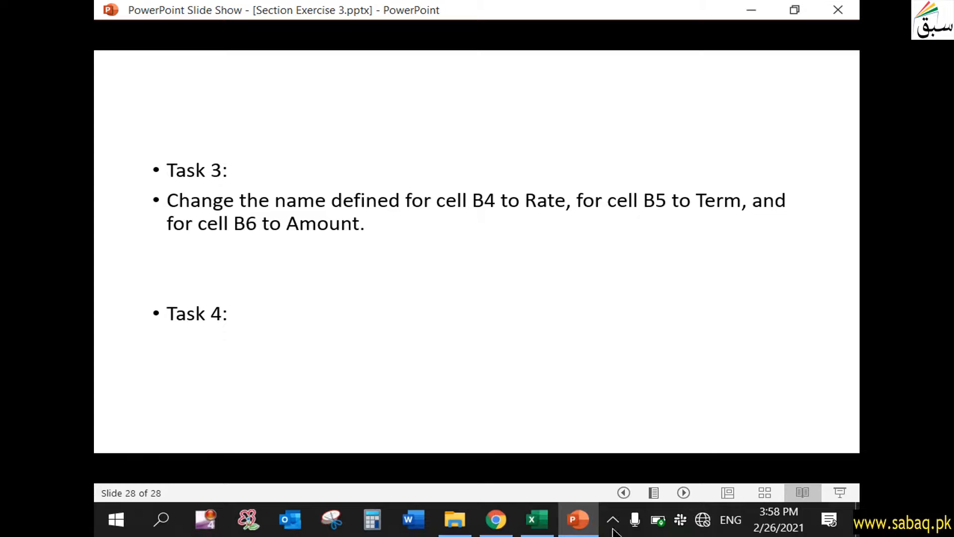
{"action": "left_click", "coordinate": [537, 519]}
- Rename the defined name C_Rate, which refers to cell B4, as Rate in the Name Manager
{"action": "scroll", "coordinate": [393, 381], "scroll_direction": "up", "scroll_amount": 1}
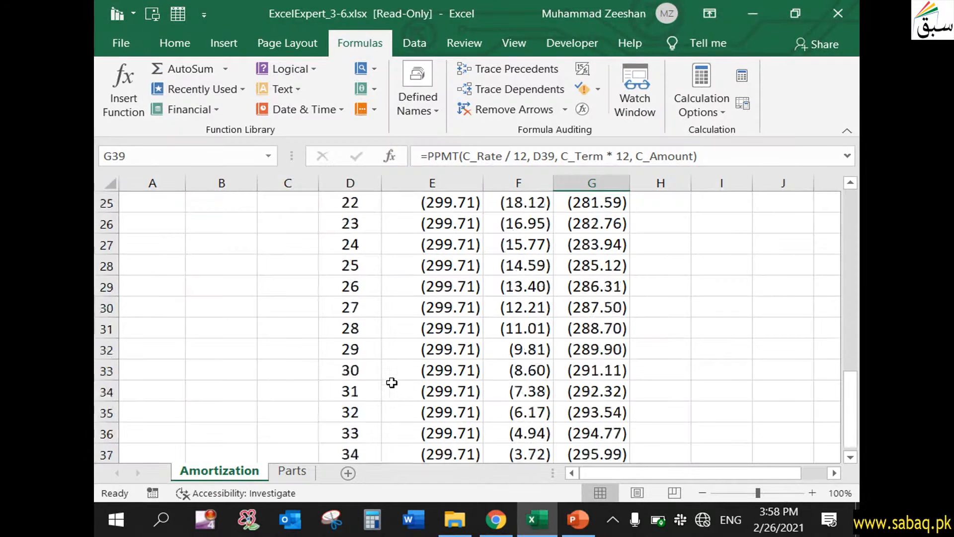
{"action": "scroll", "coordinate": [393, 381], "scroll_direction": "up", "scroll_amount": 11}
{"action": "left_click", "coordinate": [215, 277]}
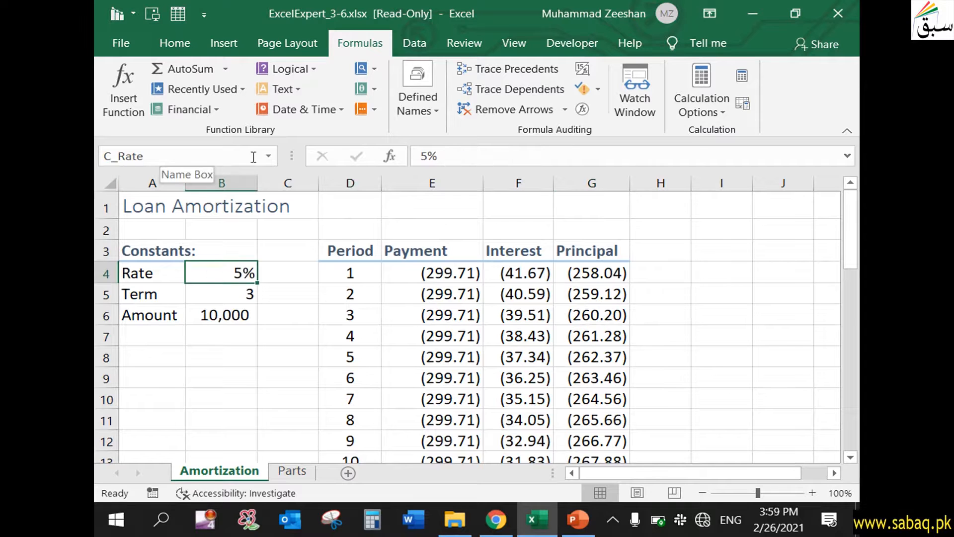
{"action": "left_click", "coordinate": [424, 100]}
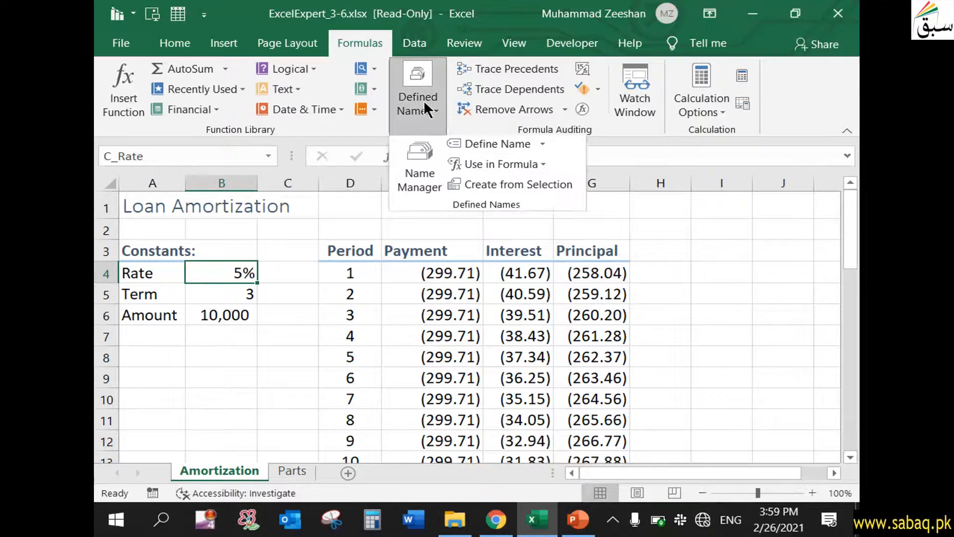
{"action": "left_click", "coordinate": [426, 159]}
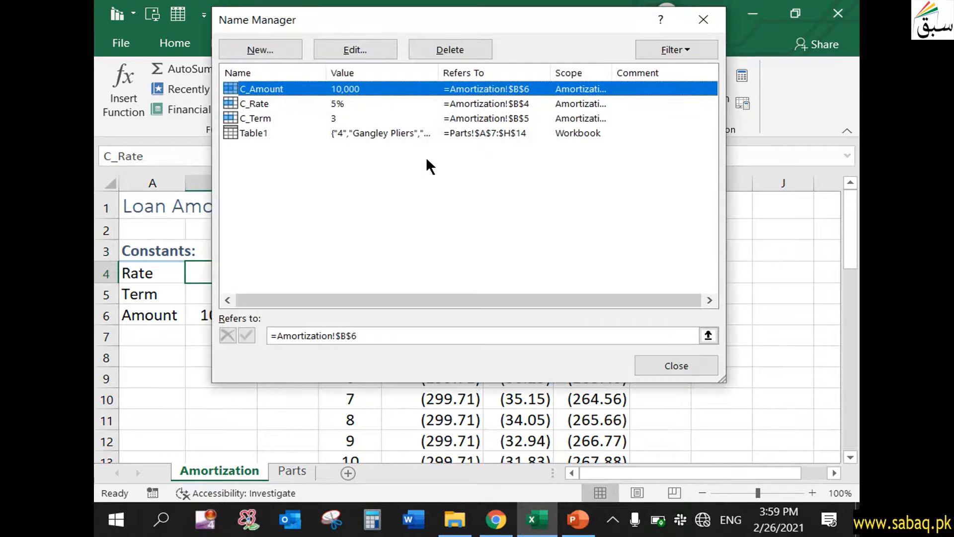
{"action": "left_click", "coordinate": [262, 105]}
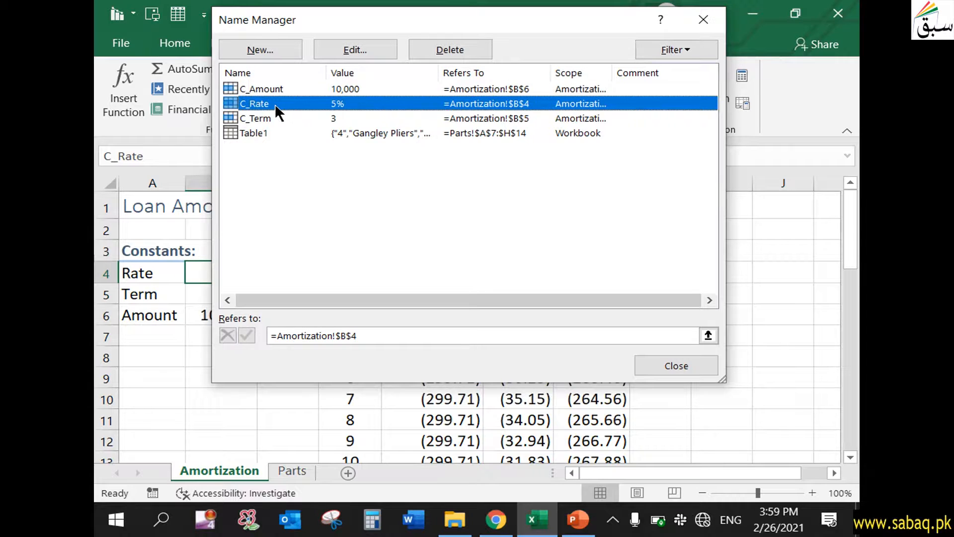
{"action": "left_click", "coordinate": [371, 49]}
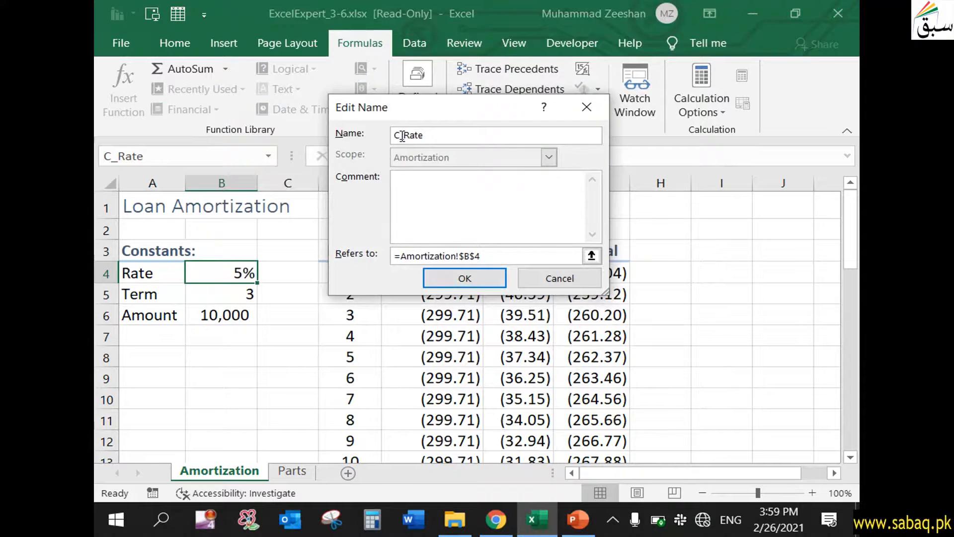
{"action": "left_click_drag", "start_coordinate": [402, 136], "coordinate": [391, 136]}
{"action": "key", "text": "Delete"}
{"action": "key", "text": "Delete"}
{"action": "left_click", "coordinate": [485, 276]}
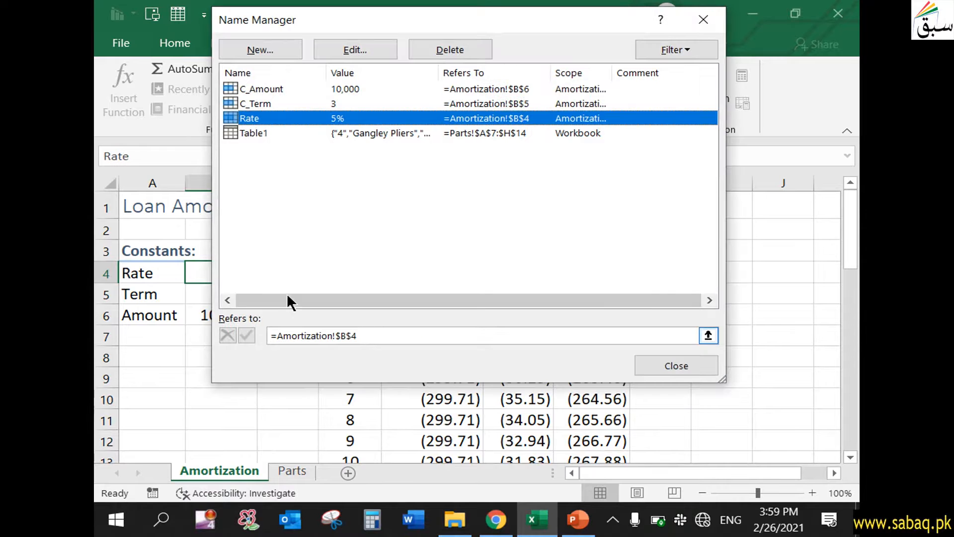
{"action": "left_click", "coordinate": [675, 366]}
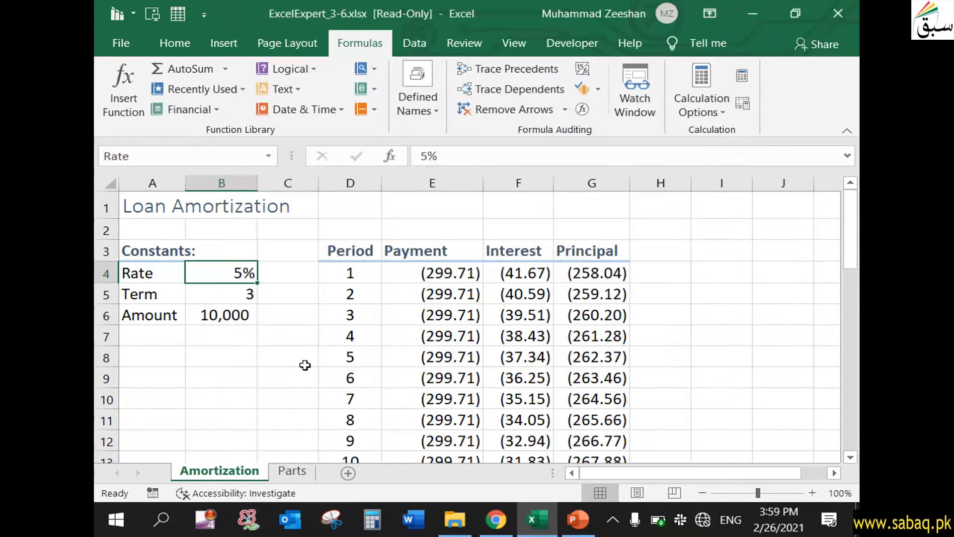
- Check the names assigned to B5 and B4, and reread the Task 3 instructions in the PowerPoint slide show
{"action": "left_click", "coordinate": [229, 293]}
{"action": "left_click", "coordinate": [228, 276]}
{"action": "left_click", "coordinate": [578, 519]}
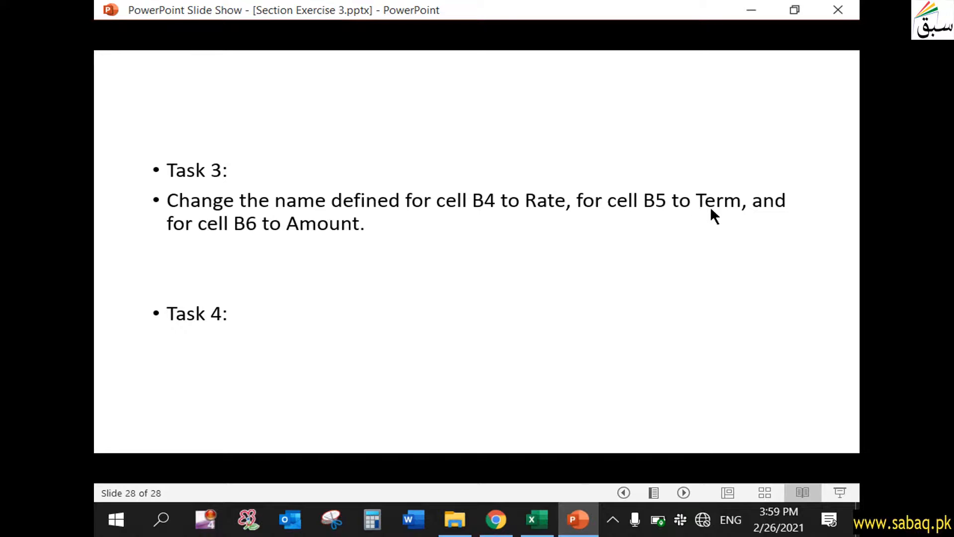
{"action": "left_click", "coordinate": [577, 519]}
- Rename the defined name C_Term, which refers to cell B5, as Term in the Name Manager
{"action": "left_click", "coordinate": [224, 293]}
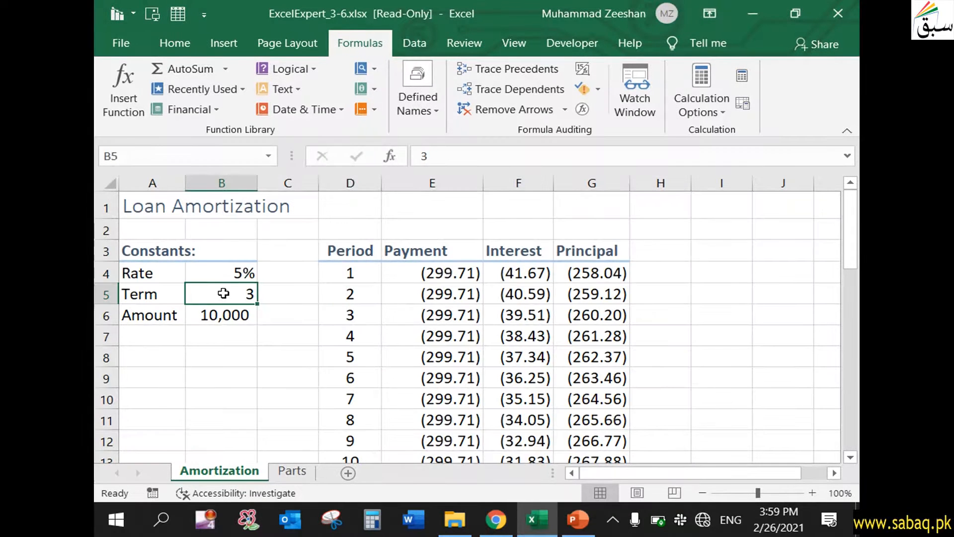
{"action": "left_click", "coordinate": [418, 102]}
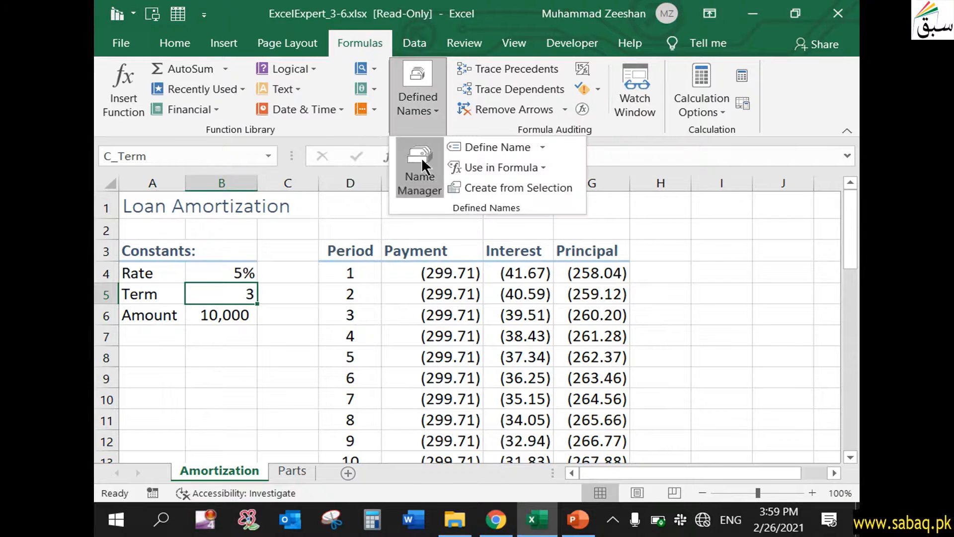
{"action": "left_click", "coordinate": [422, 164]}
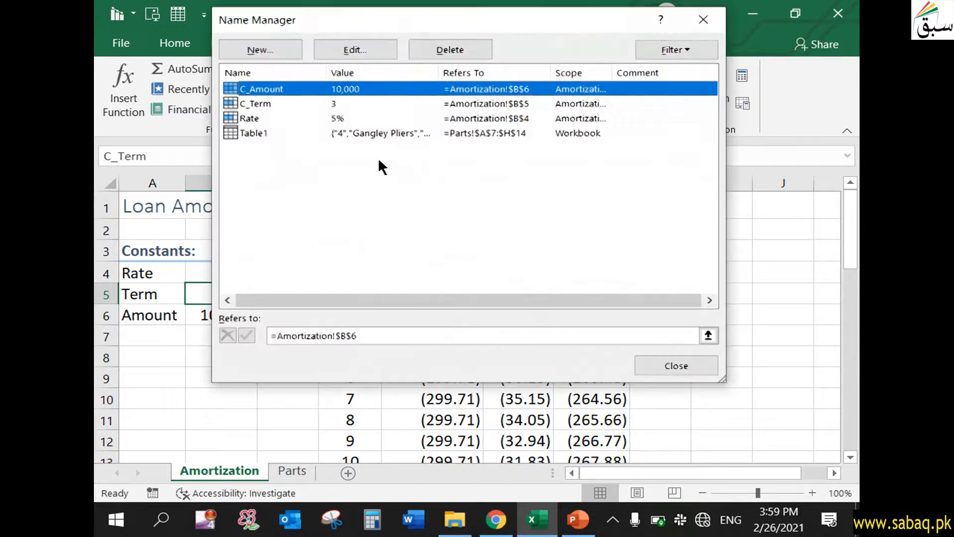
{"action": "left_click", "coordinate": [281, 104]}
{"action": "left_click", "coordinate": [369, 50]}
{"action": "left_click", "coordinate": [410, 136]}
{"action": "key", "text": "BackSpace"}
{"action": "key", "text": "BackSpace"}
{"action": "left_click", "coordinate": [487, 277]}
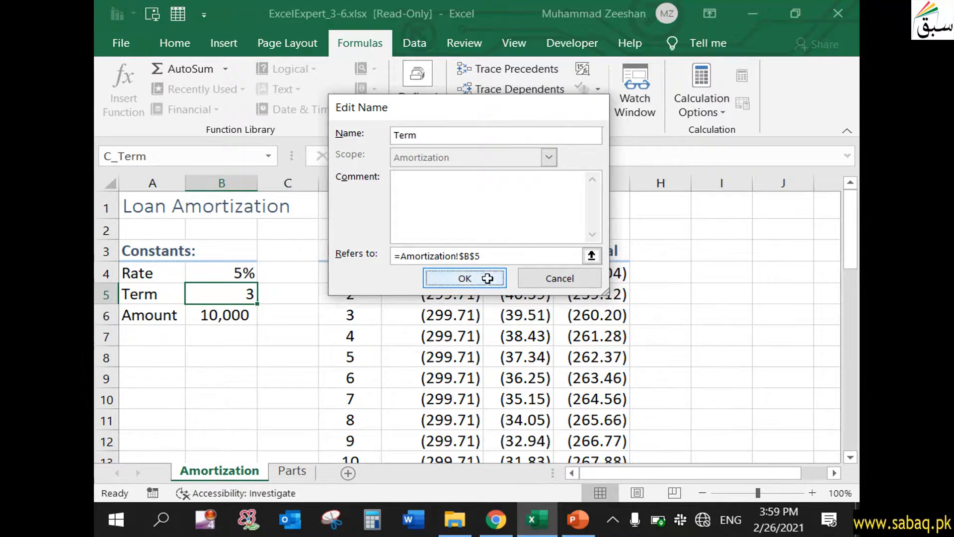
- Rename the defined name C_Amount, which refers to cell B6, as Amount, and close the Name Manager
{"action": "left_click", "coordinate": [288, 88]}
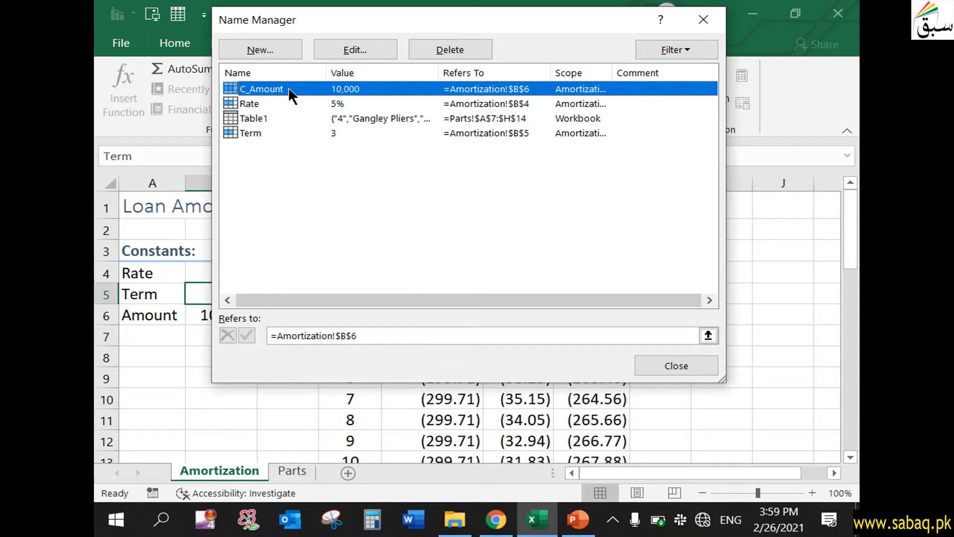
{"action": "left_click", "coordinate": [355, 50]}
{"action": "left_click", "coordinate": [409, 135]}
{"action": "key", "text": "BackSpace"}
{"action": "key", "text": "BackSpace"}
{"action": "left_click", "coordinate": [493, 274]}
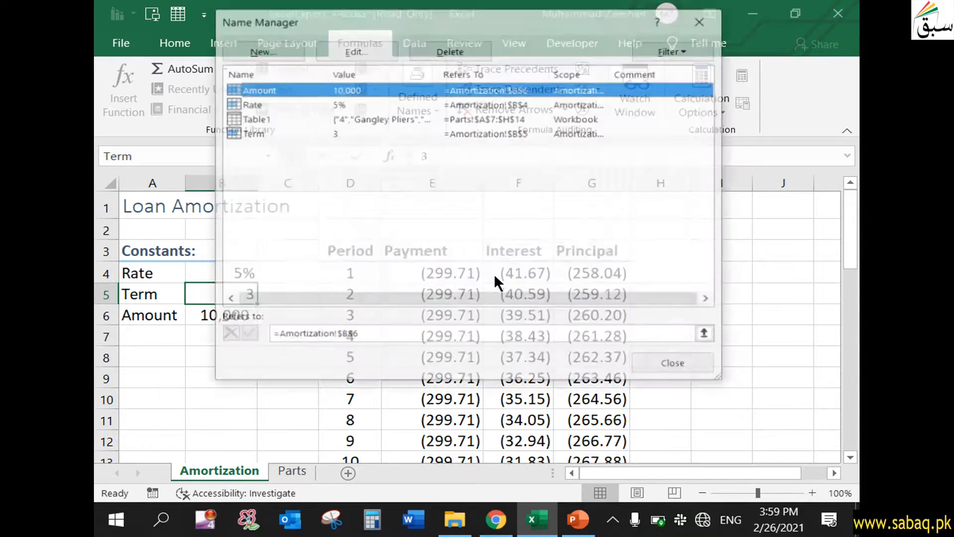
{"action": "left_click", "coordinate": [646, 364]}
- Check the names assigned to the constants in cells B5, B4 and B6
{"action": "left_click", "coordinate": [288, 353]}
{"action": "left_click", "coordinate": [241, 288]}
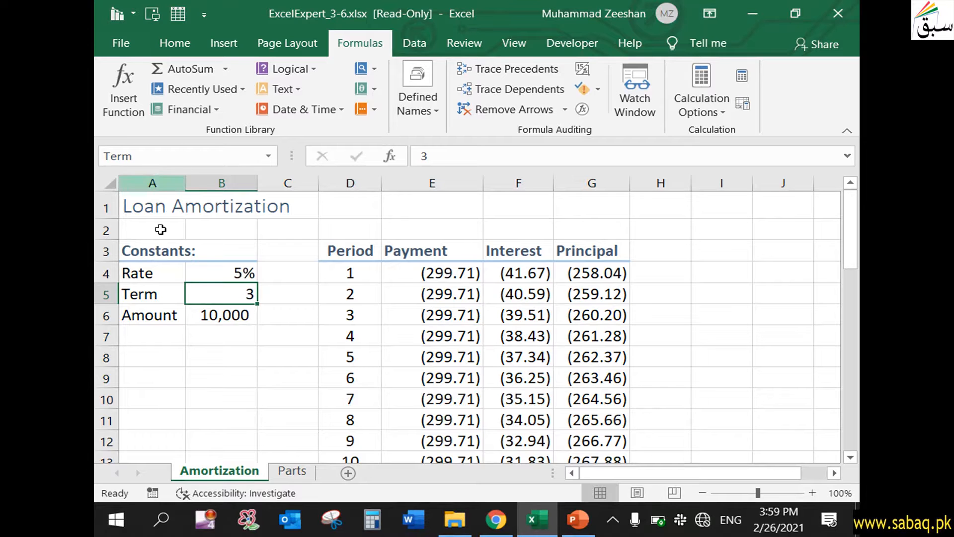
{"action": "left_click", "coordinate": [243, 274]}
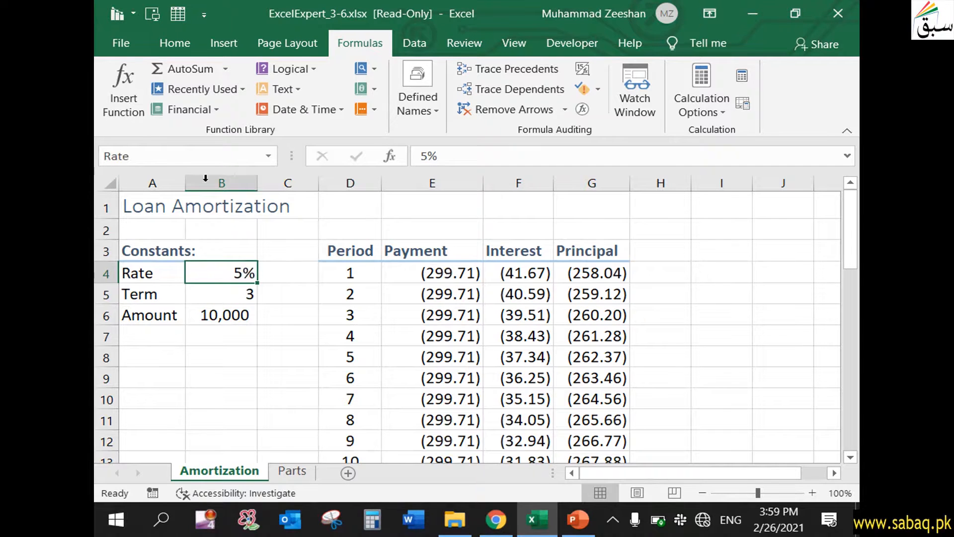
{"action": "left_click", "coordinate": [239, 318]}
- Switch to the PowerPoint slide show, reveal the Task 4 instructions, and return to the Excel workbook
{"action": "left_click", "coordinate": [579, 519]}
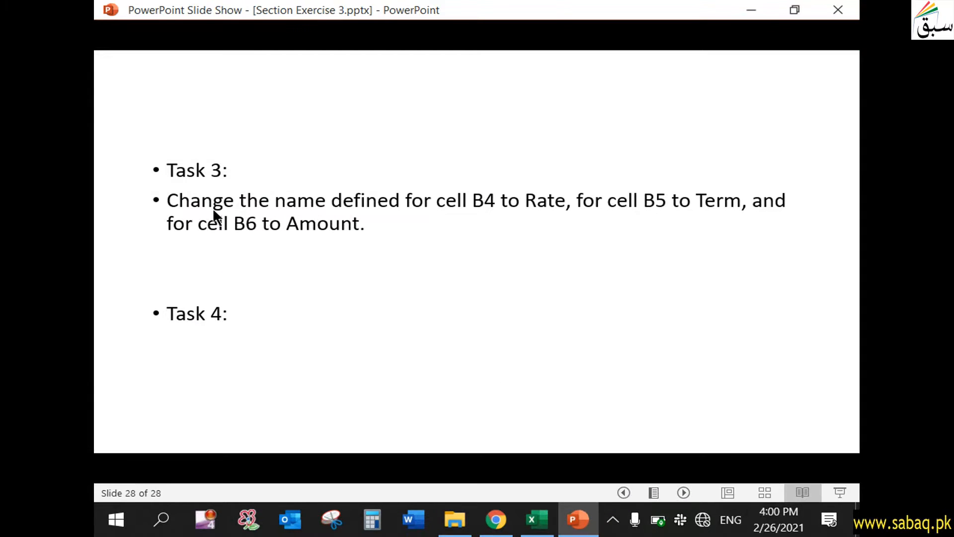
{"action": "left_click", "coordinate": [327, 279]}
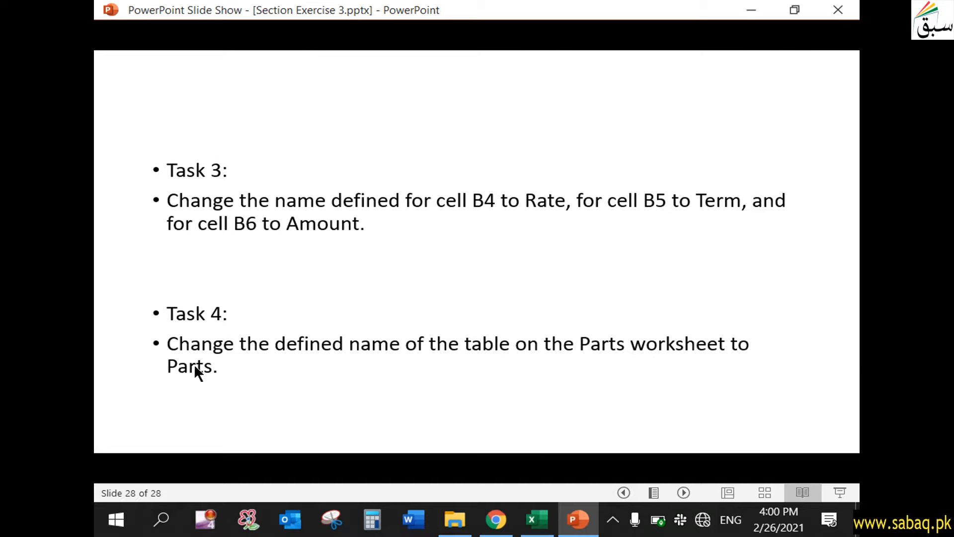
{"action": "left_click", "coordinate": [536, 519]}
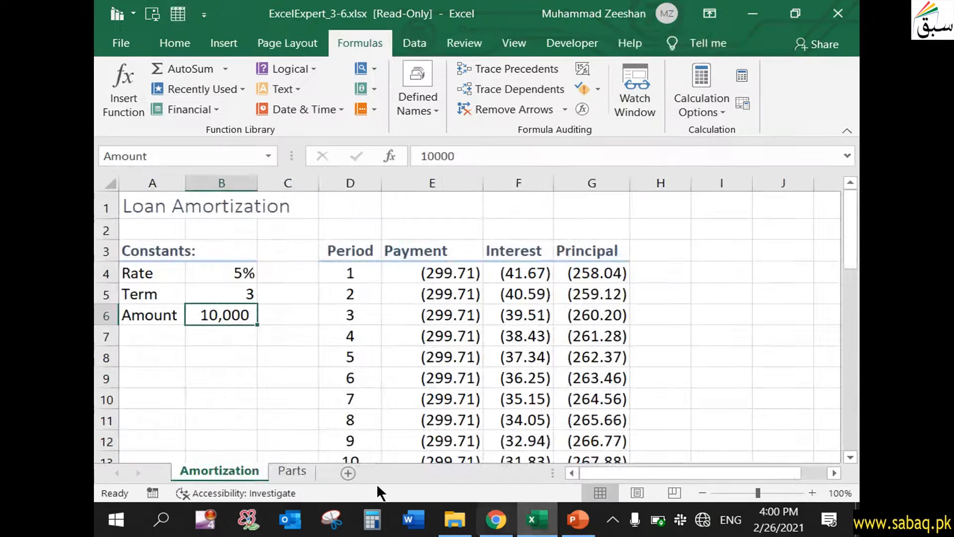
- Rename the table on the Parts worksheet as Parts
{"action": "left_click", "coordinate": [296, 469]}
{"action": "left_click", "coordinate": [312, 328]}
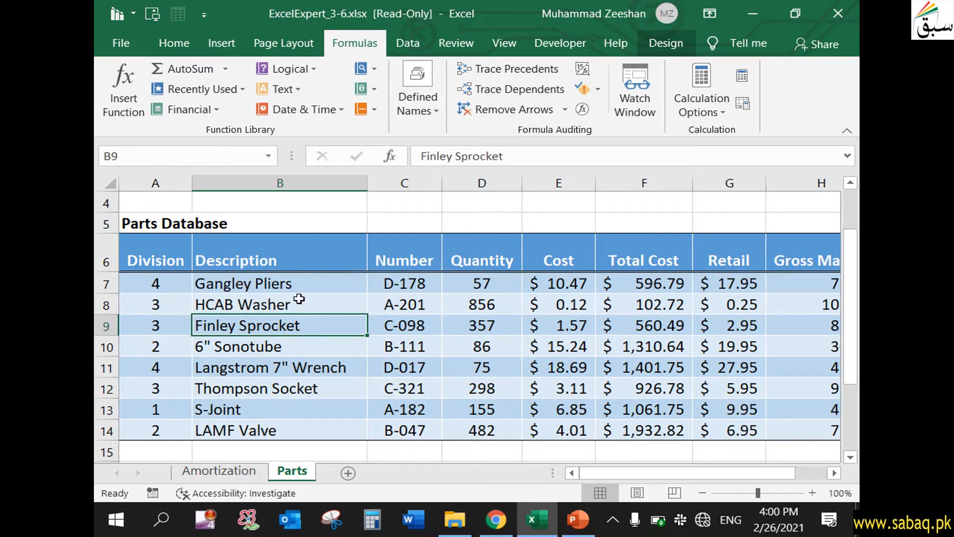
{"action": "left_click", "coordinate": [287, 253]}
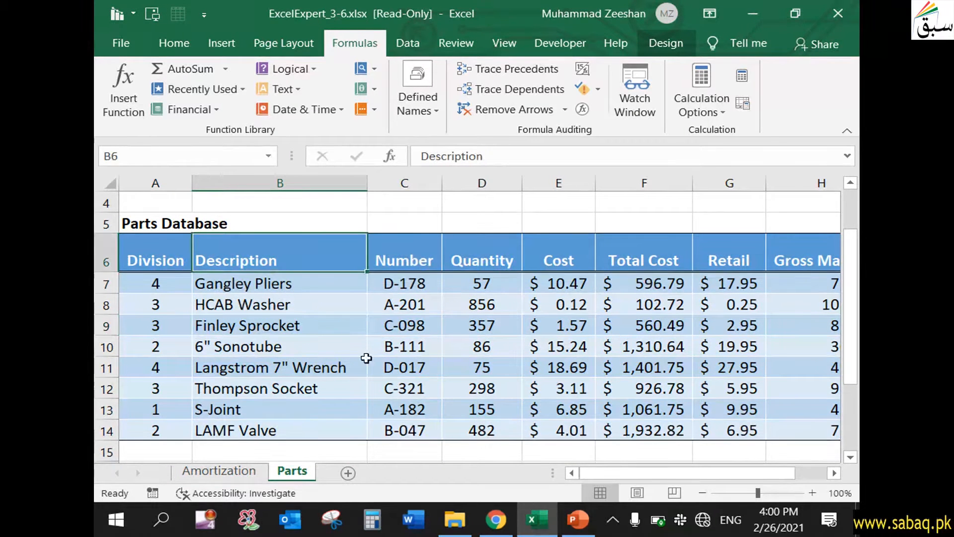
{"action": "left_click", "coordinate": [325, 323]}
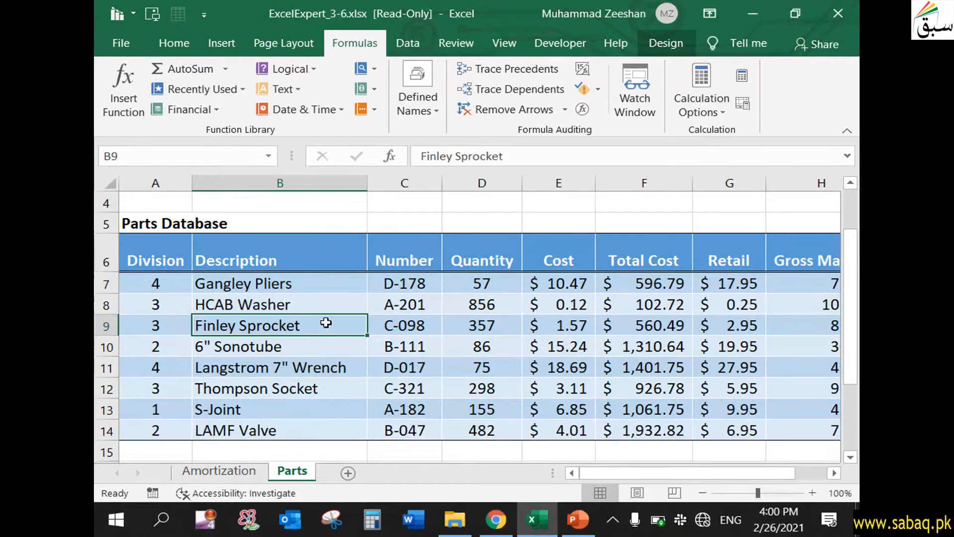
{"action": "left_click", "coordinate": [679, 43]}
{"action": "left_click", "coordinate": [178, 93]}
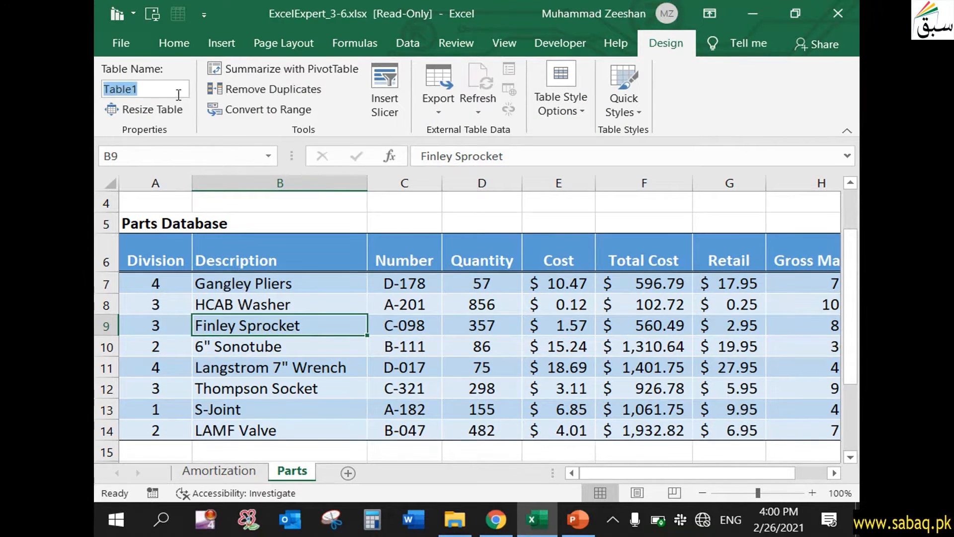
{"action": "left_click", "coordinate": [141, 90]}
{"action": "double_click", "coordinate": [142, 90]}
{"action": "type", "text": "Parts"}
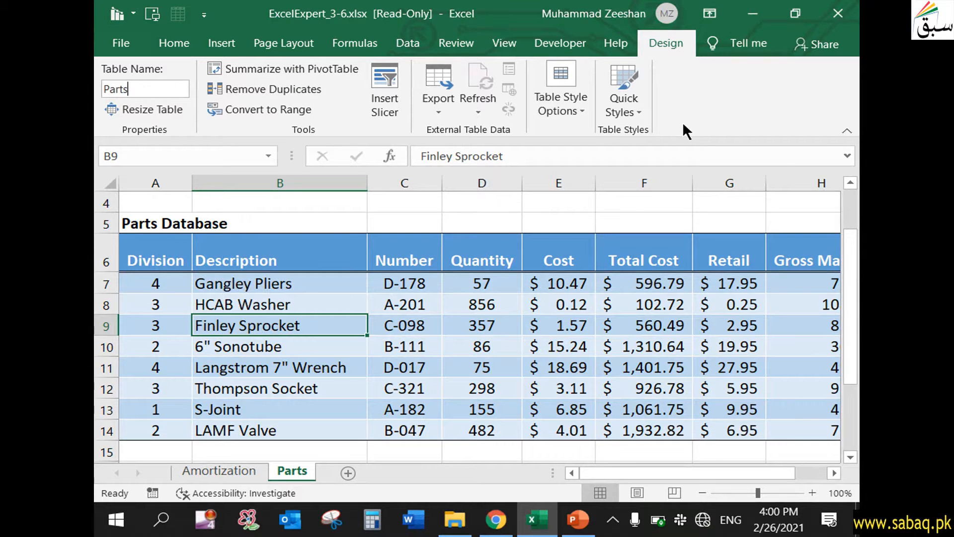
{"action": "left_click", "coordinate": [611, 47]}
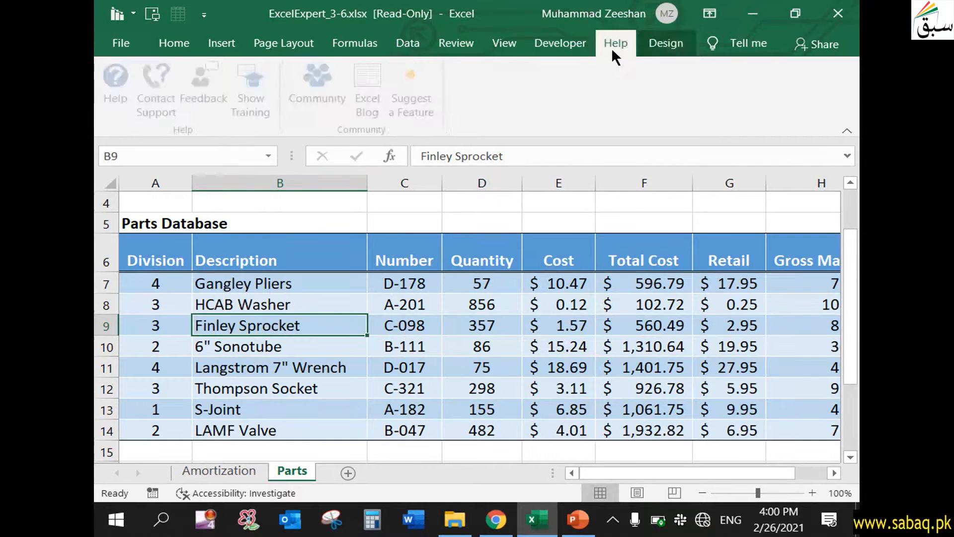
{"action": "left_click", "coordinate": [654, 43]}
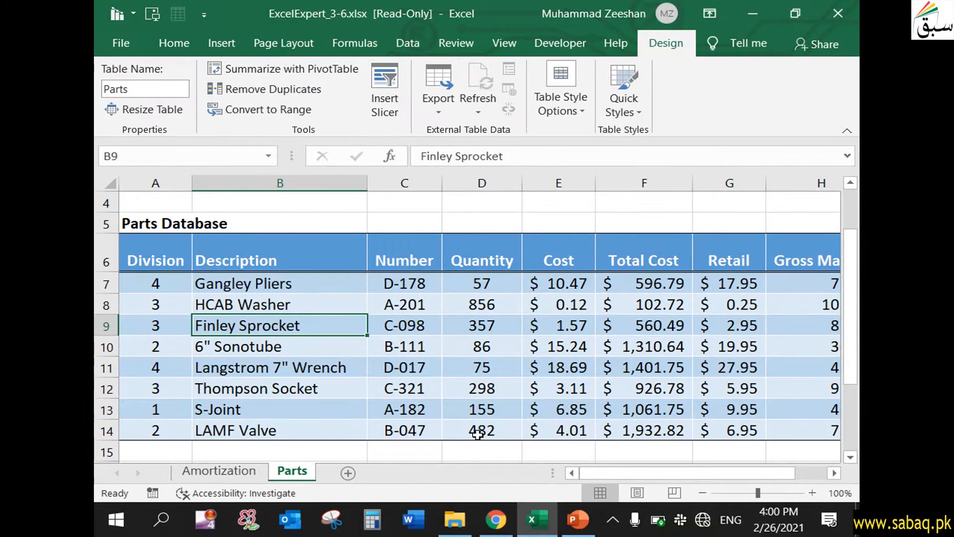
- Switch to the PowerPoint slide show and step back through the exercise tasks
{"action": "left_click", "coordinate": [578, 519]}
{"action": "scroll", "coordinate": [361, 380], "scroll_direction": "down", "scroll_amount": 1}
{"action": "scroll", "coordinate": [368, 378], "scroll_direction": "up", "scroll_amount": 2}
{"action": "scroll", "coordinate": [368, 378], "scroll_direction": "up", "scroll_amount": 8}
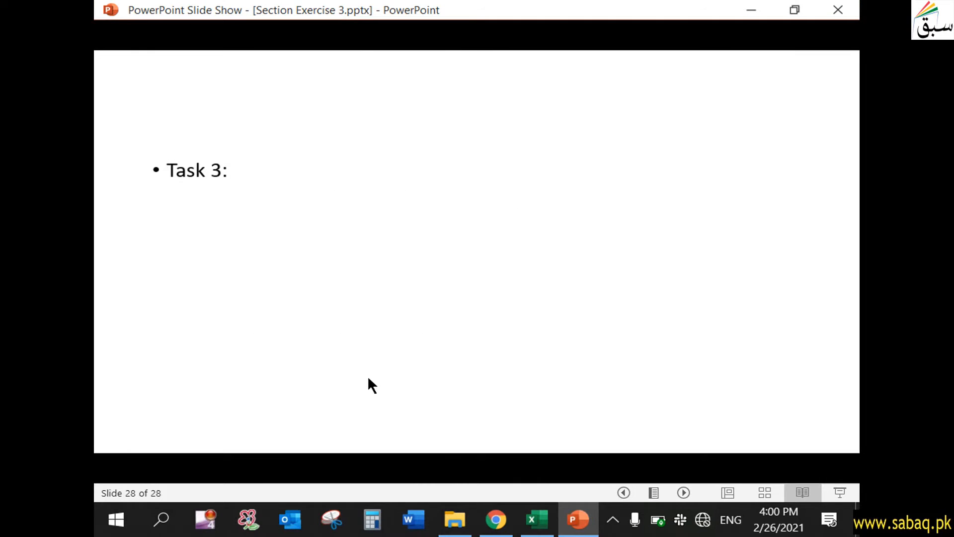